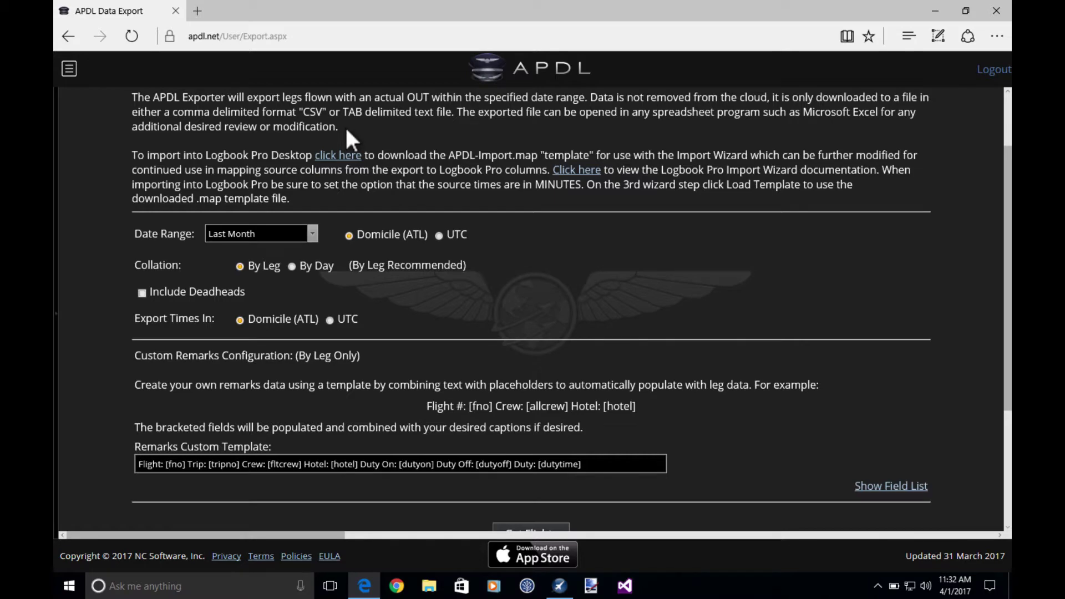
- Download the Logbook Pro import template and save it to the Desktop as APDL-Import.map
click(339, 155)
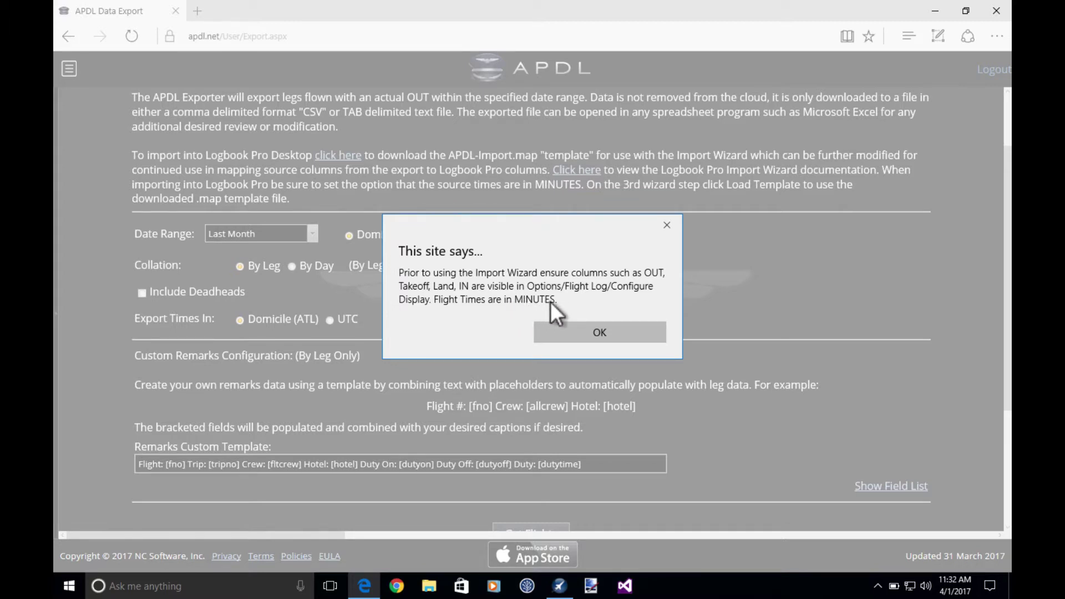
click(625, 328)
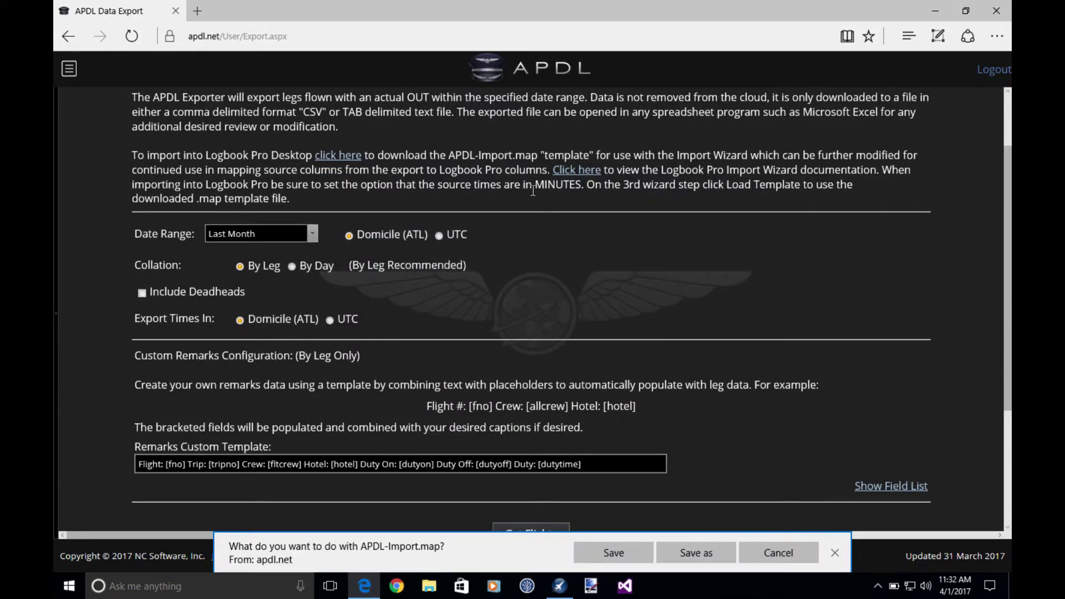
click(691, 547)
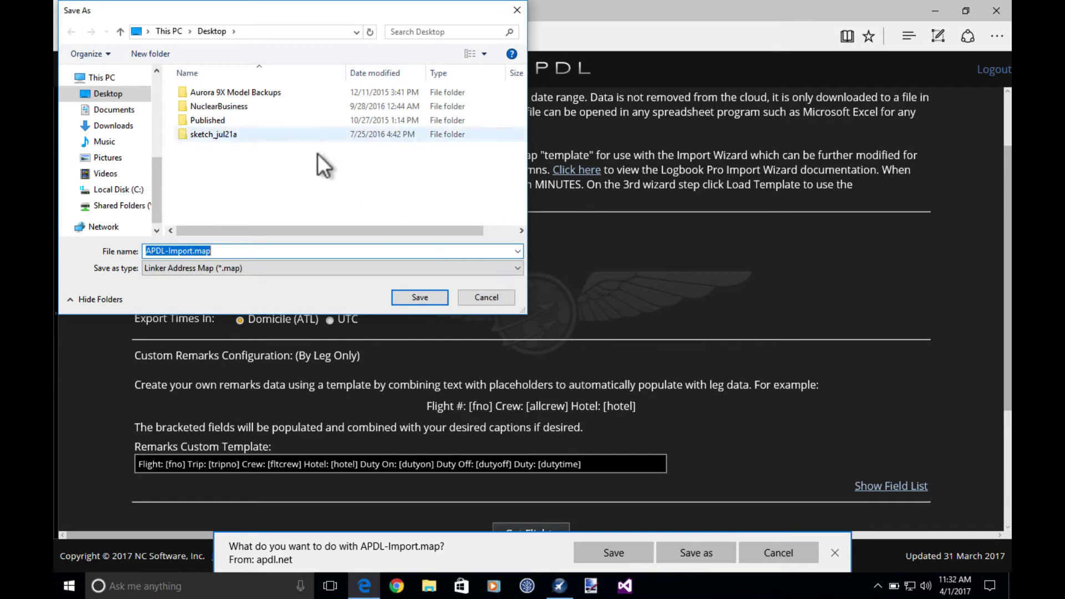
click(433, 290)
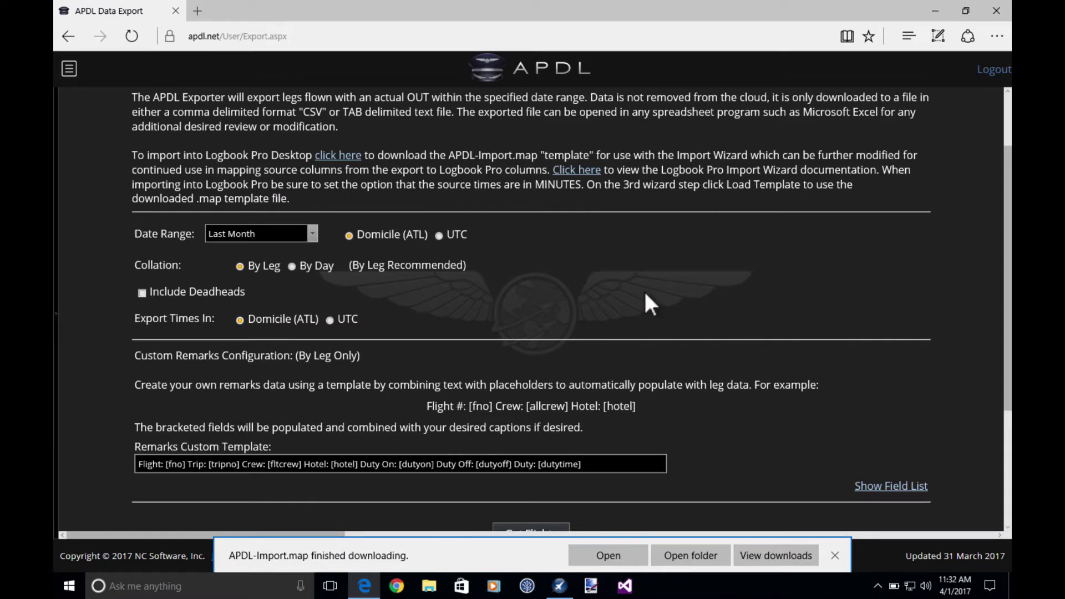
click(832, 554)
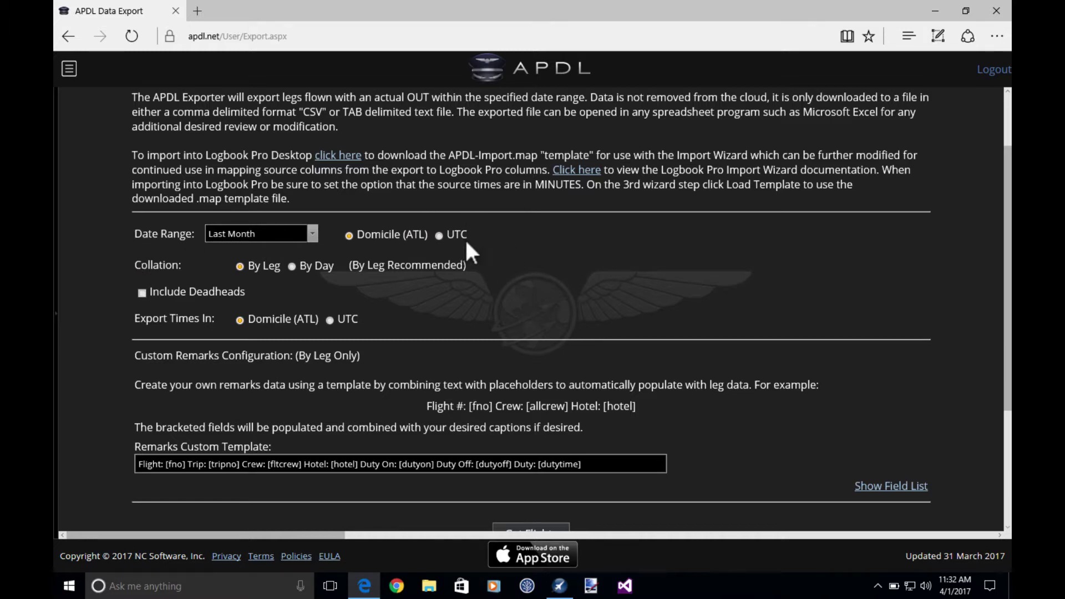
- Review the available date range choices and the list of placeholder fields for the custom remarks template
click(305, 233)
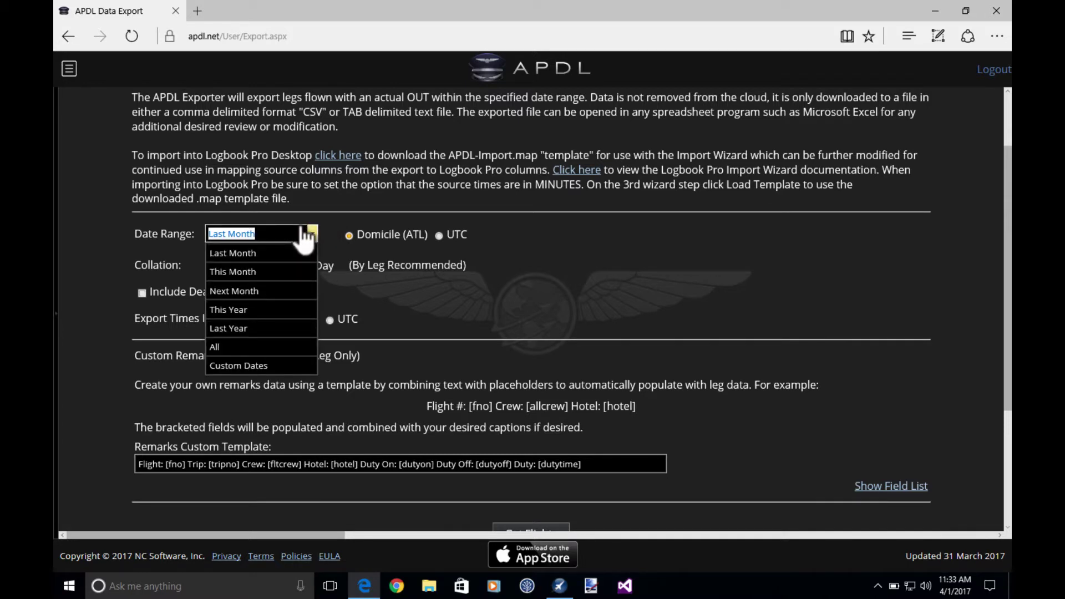
click(306, 234)
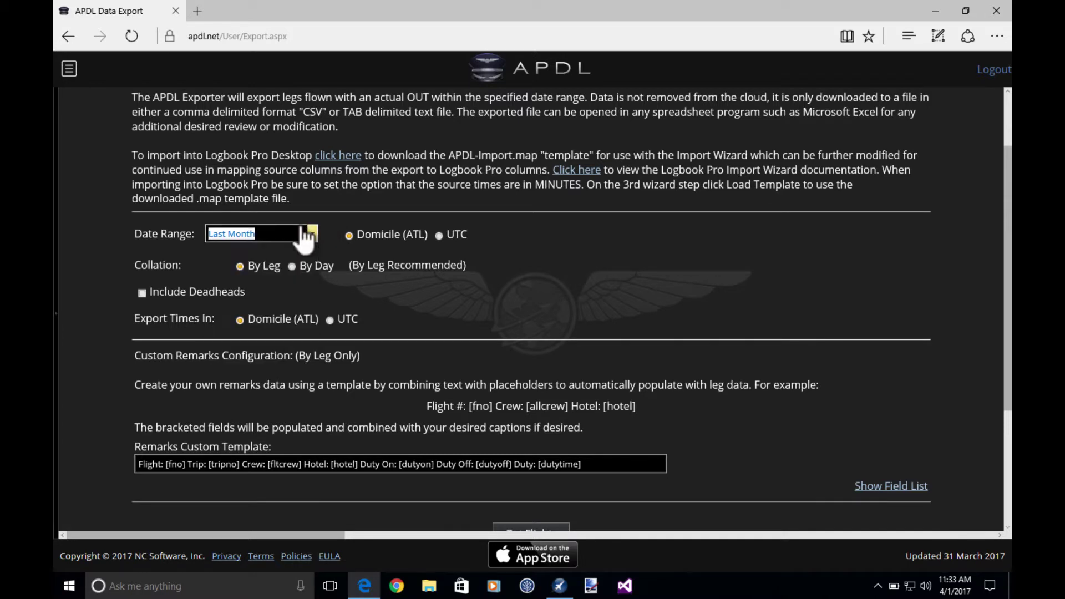
click(504, 226)
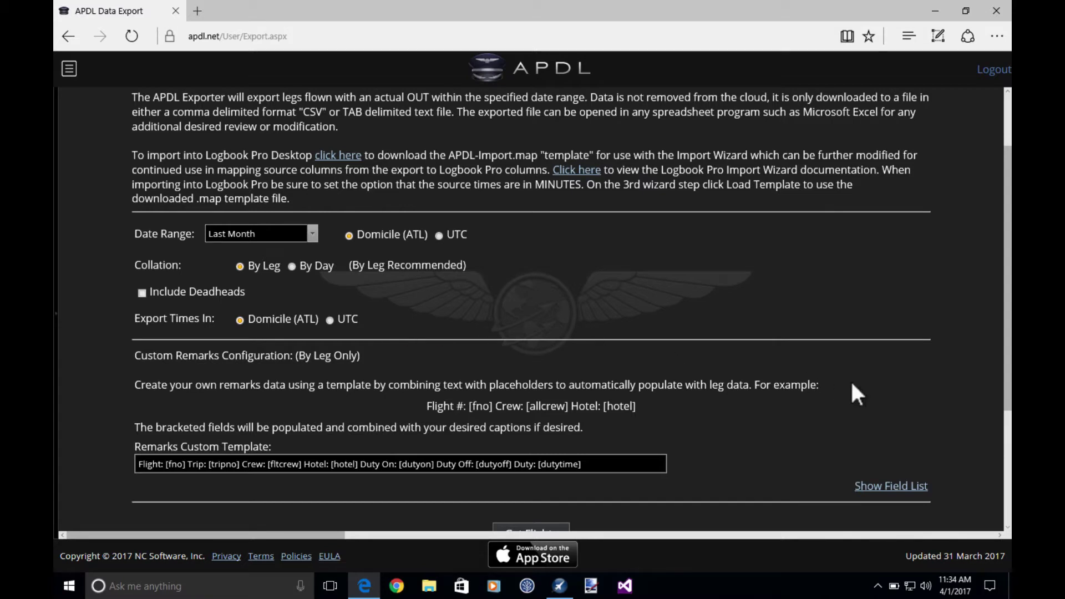
drag(1002, 369, 1003, 490)
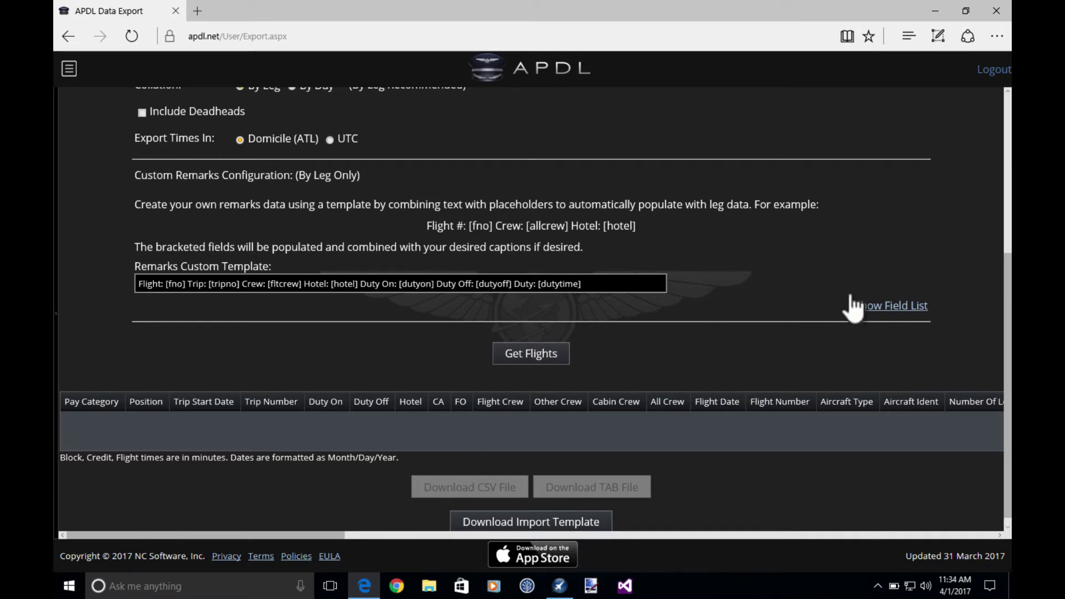
click(887, 305)
scroll(906, 397, down, 3)
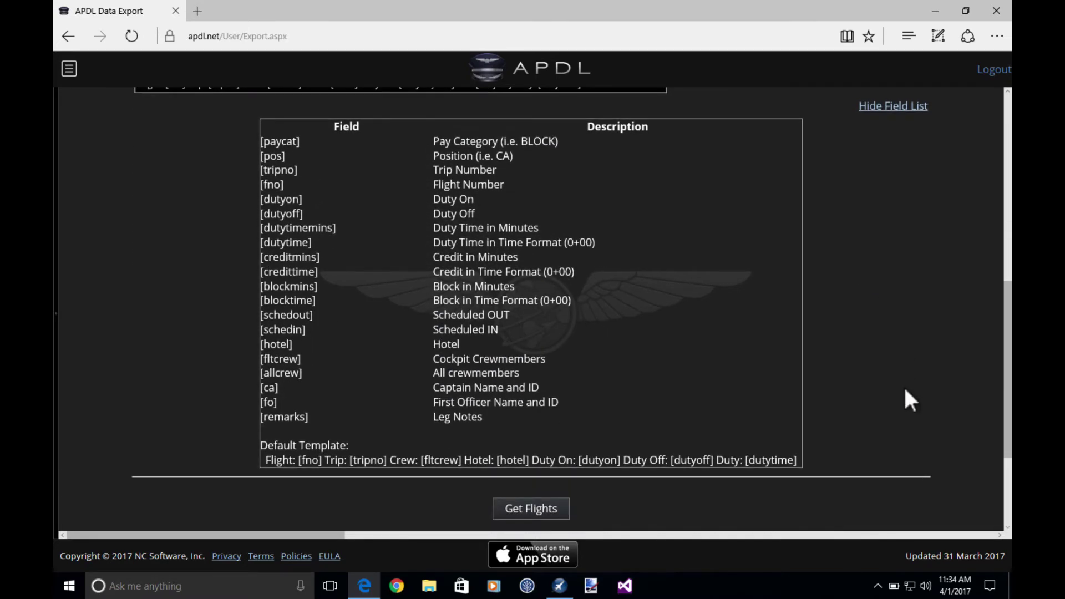
click(886, 108)
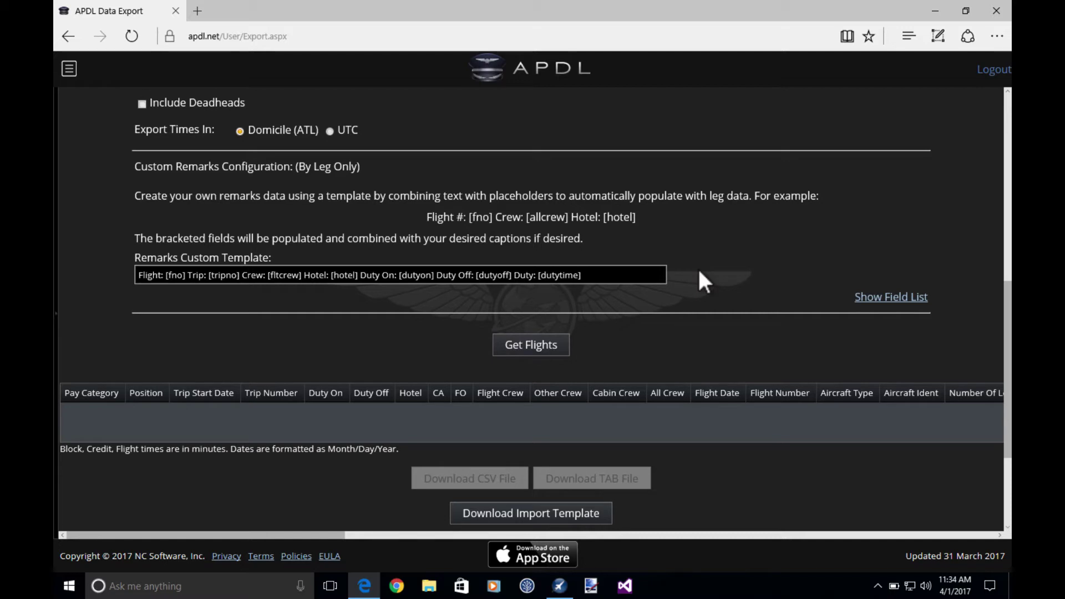
- Retrieve last month's flights by leg and look through the rows and columns of the resulting table
click(539, 344)
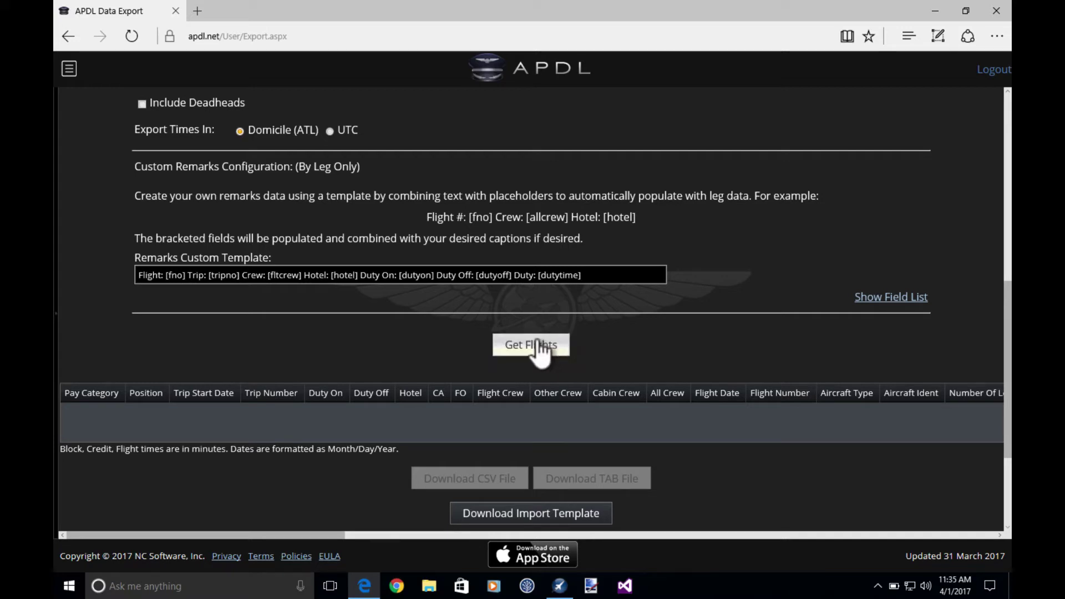
click(537, 345)
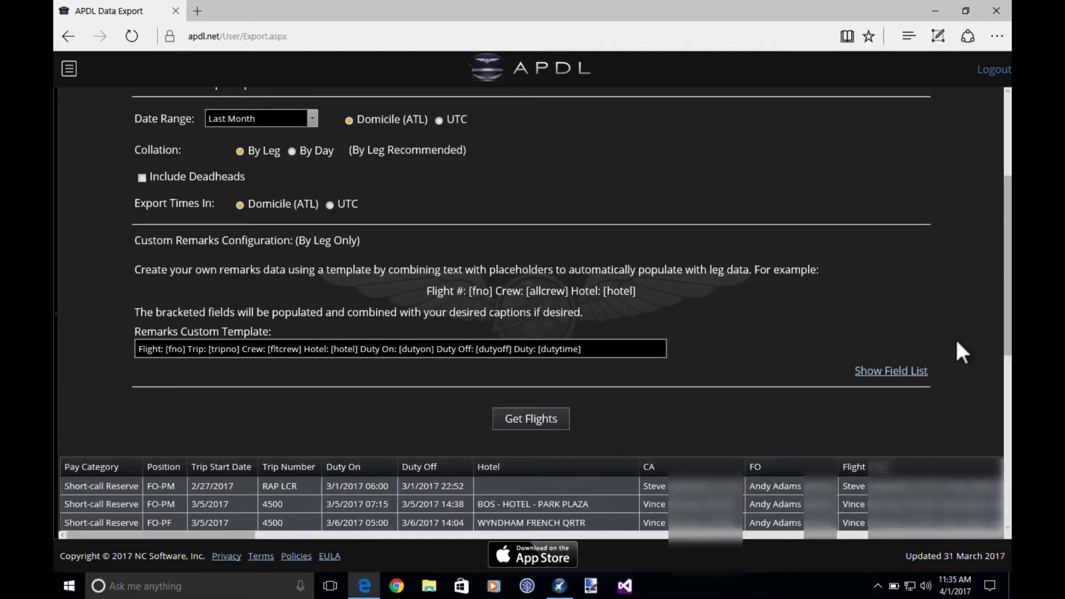
scroll(956, 343, down, 3)
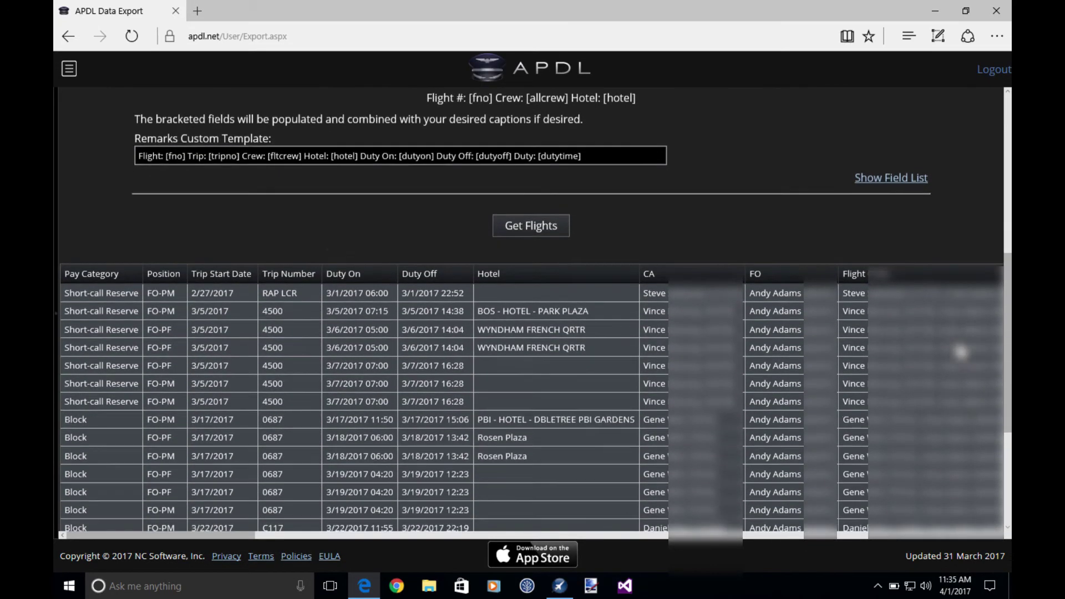
scroll(960, 352, down, 1)
scroll(961, 352, down, 2)
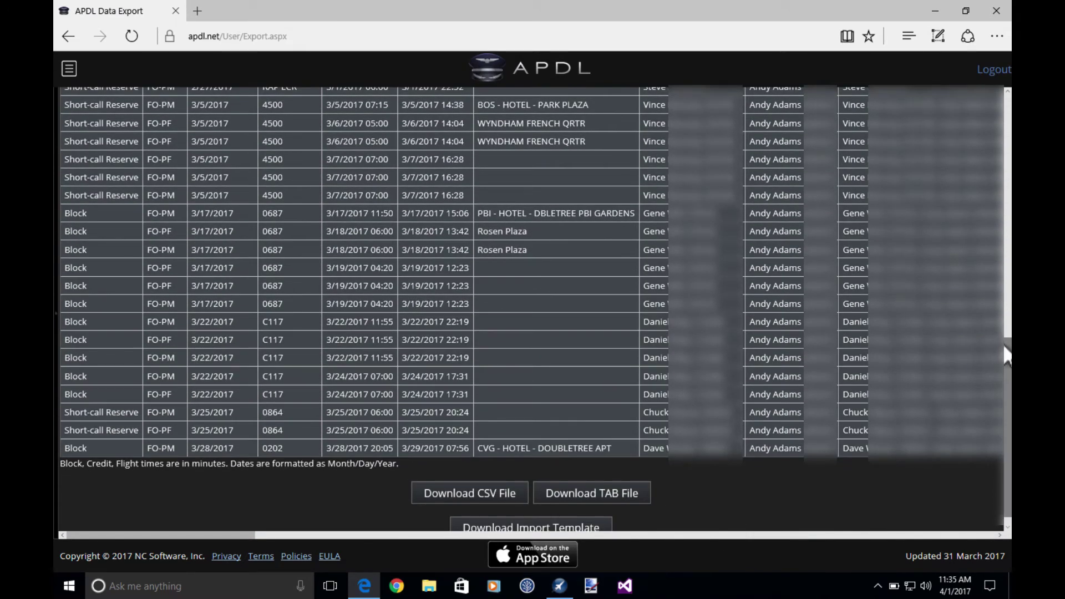
scroll(1006, 349, up, 1)
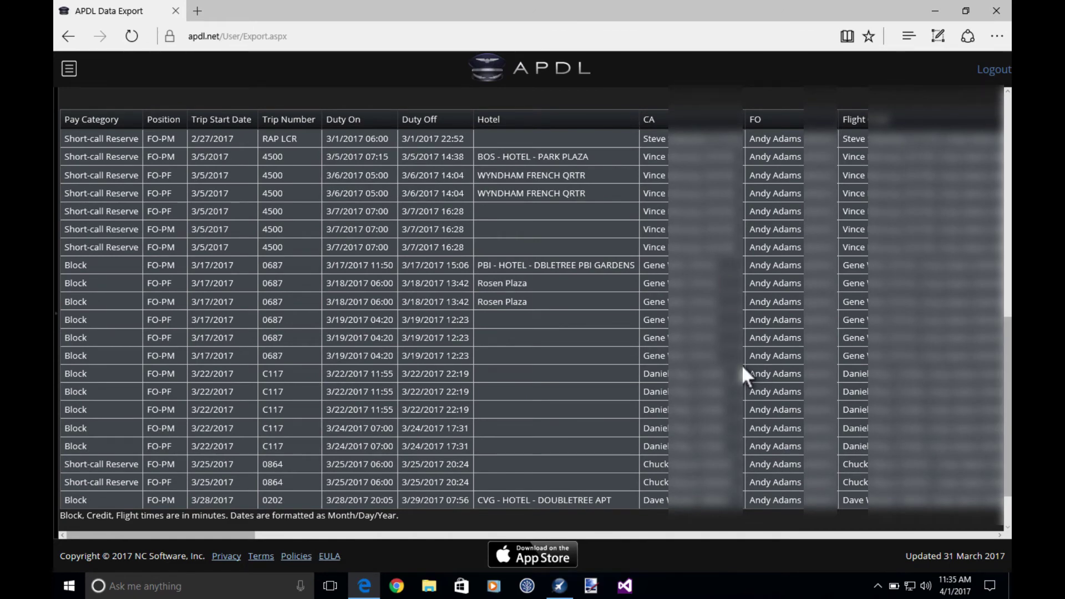
scroll(742, 364, right, 10)
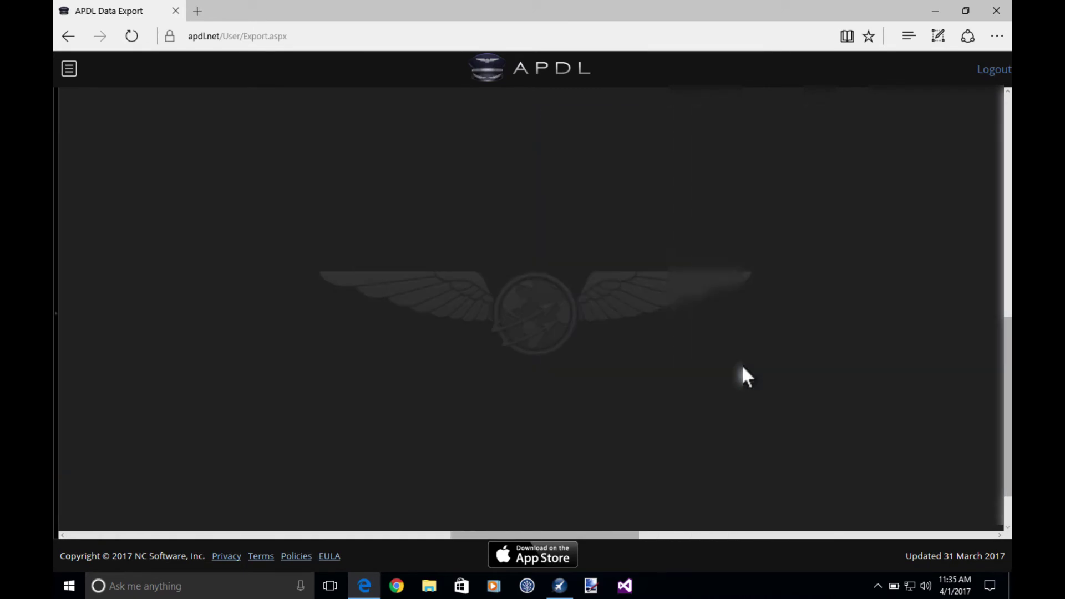
scroll(743, 368, left, 10)
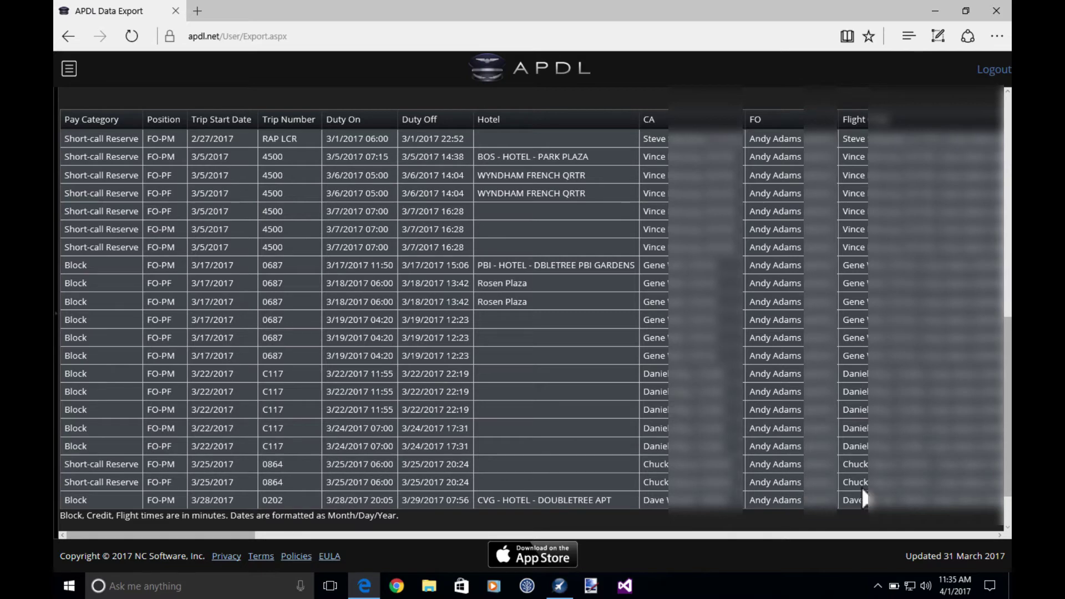
scroll(863, 490, down, 1)
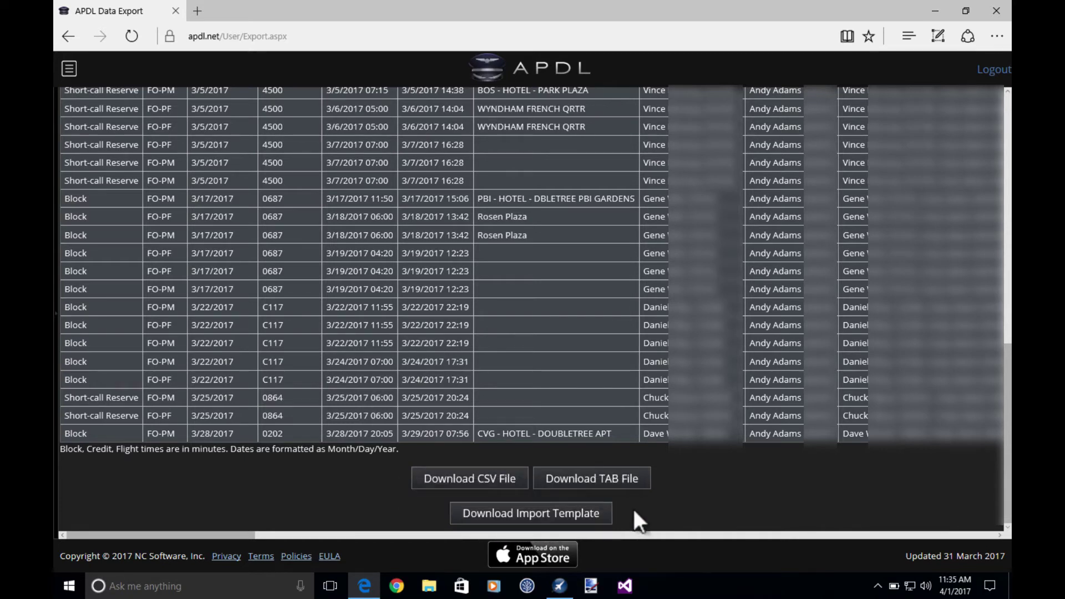
click(469, 479)
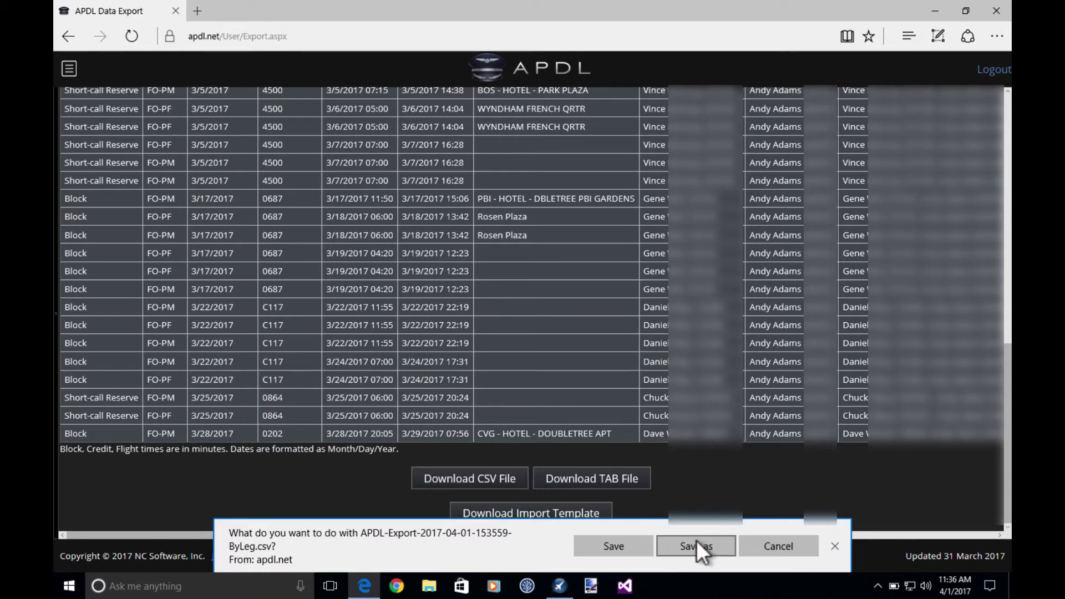
click(697, 540)
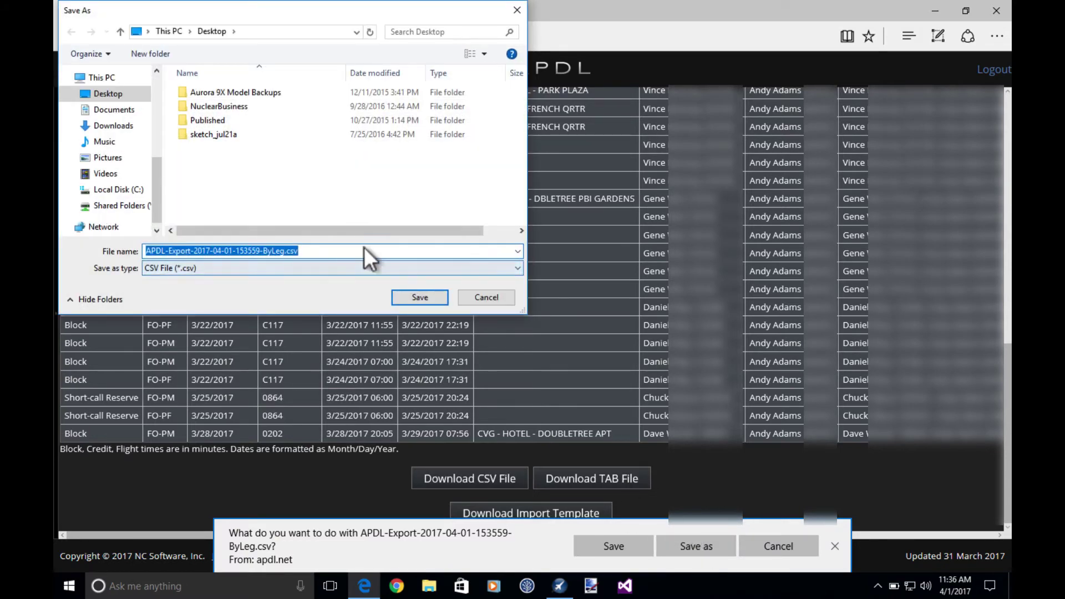
click(415, 298)
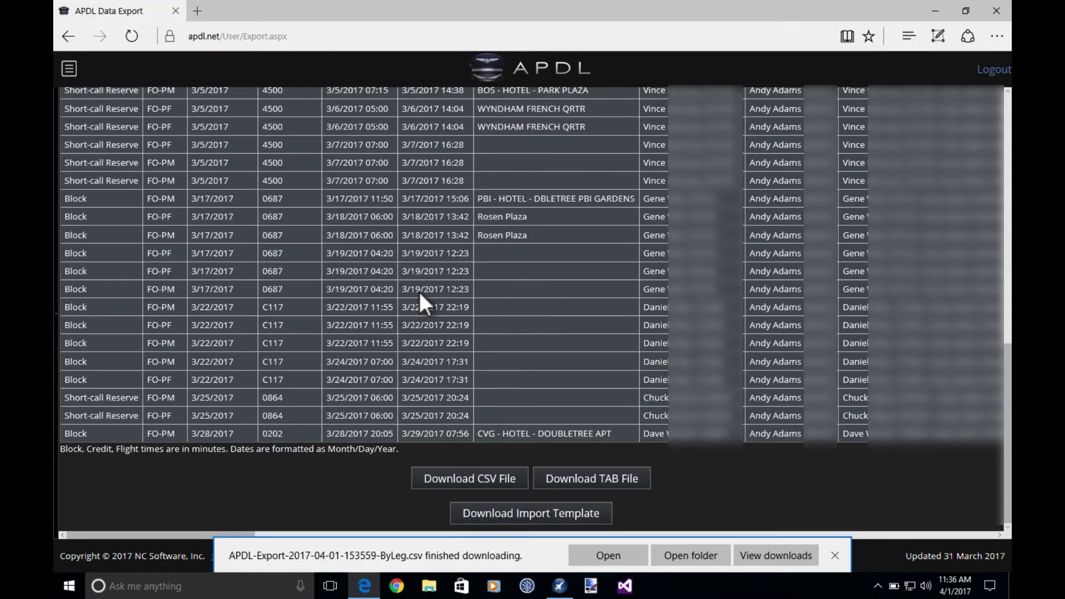
click(834, 558)
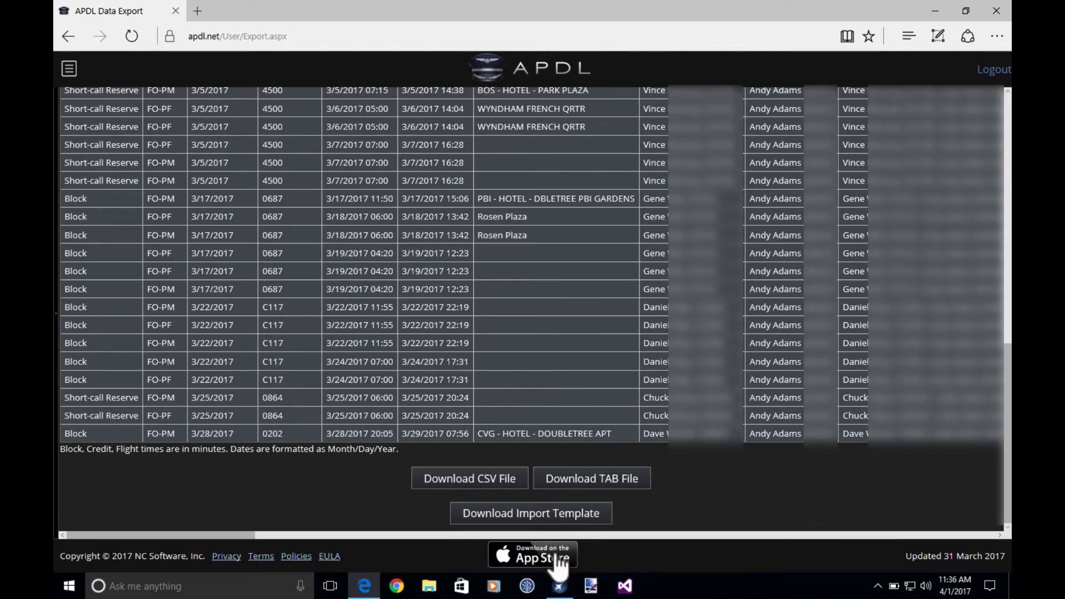
click(560, 589)
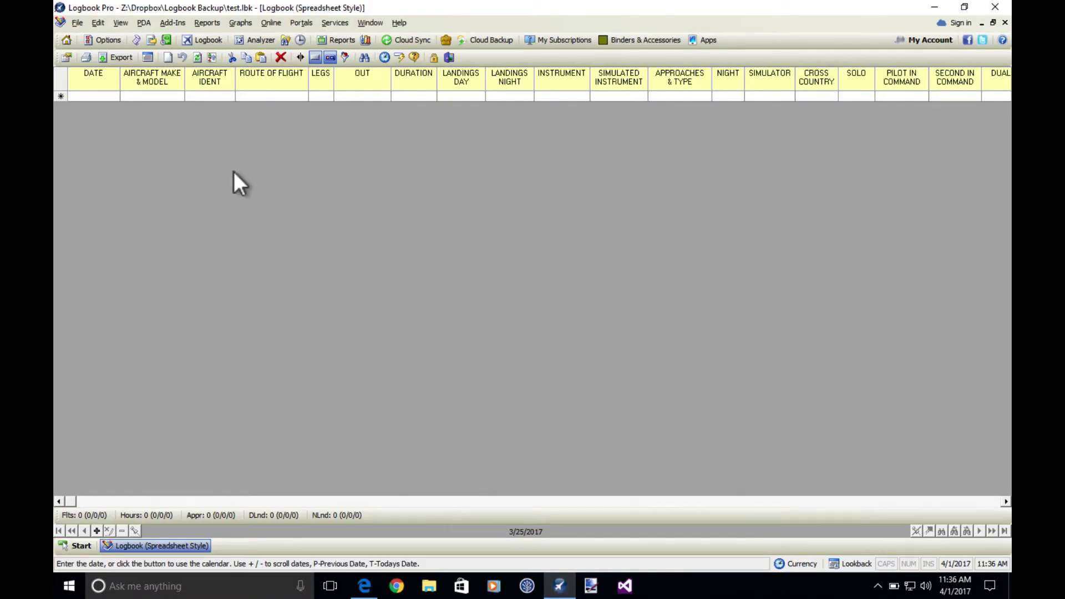
click(78, 23)
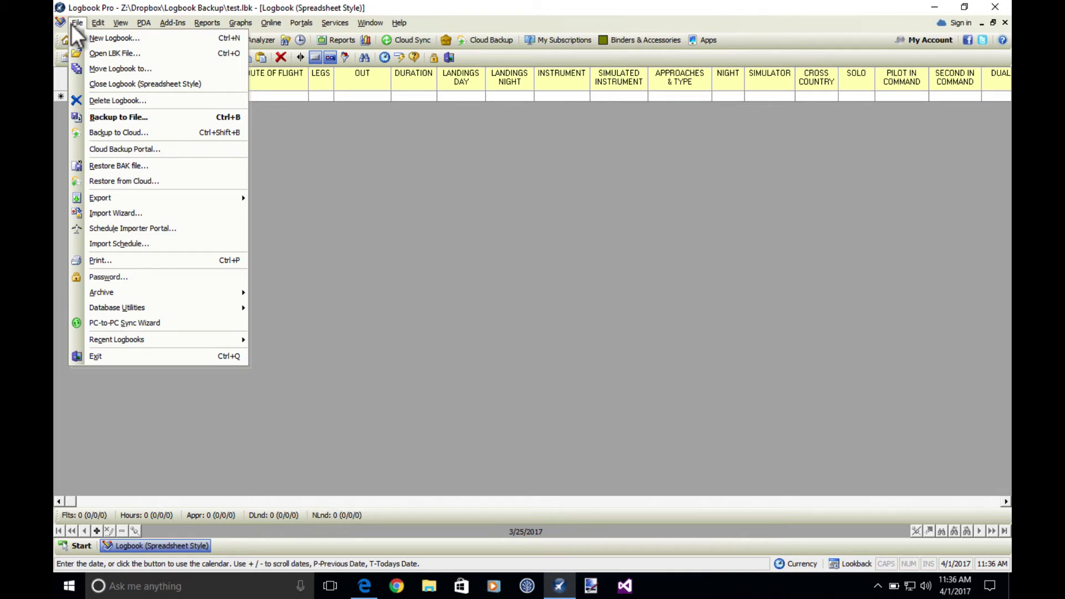
click(154, 213)
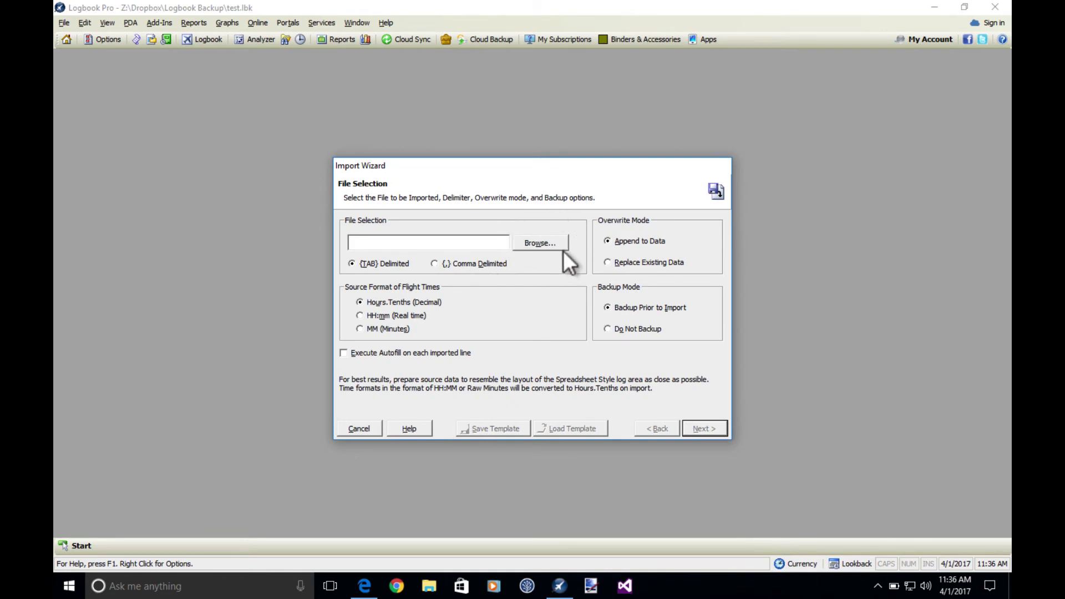
click(535, 242)
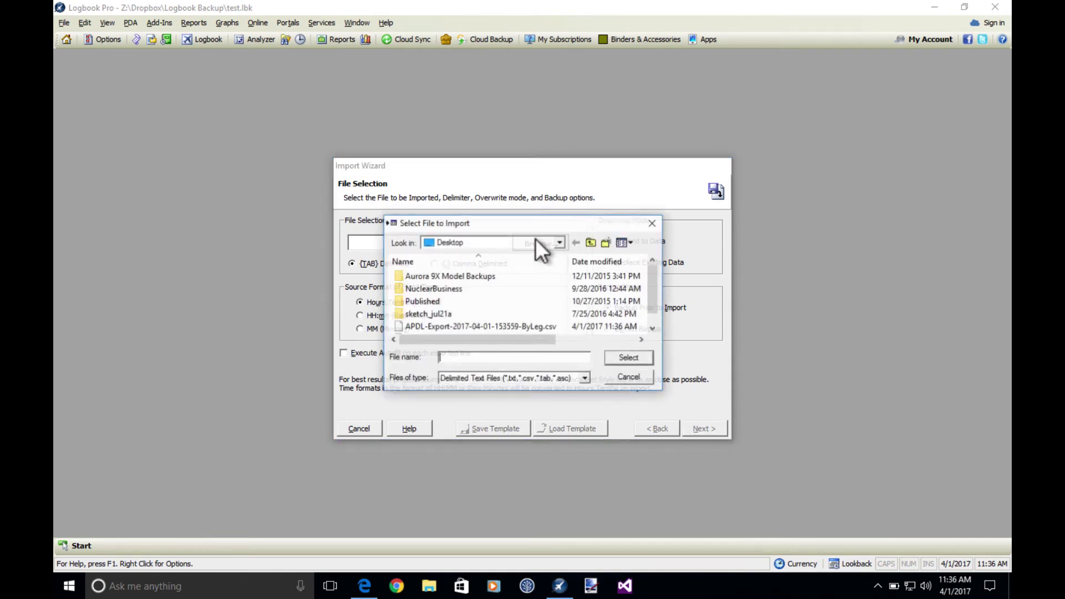
click(516, 327)
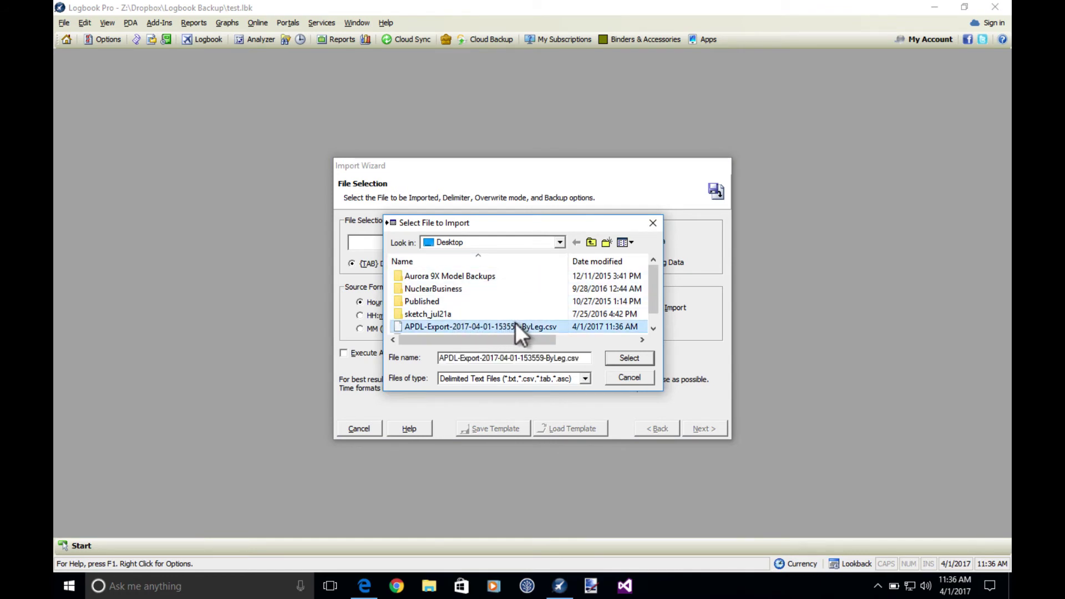
click(629, 359)
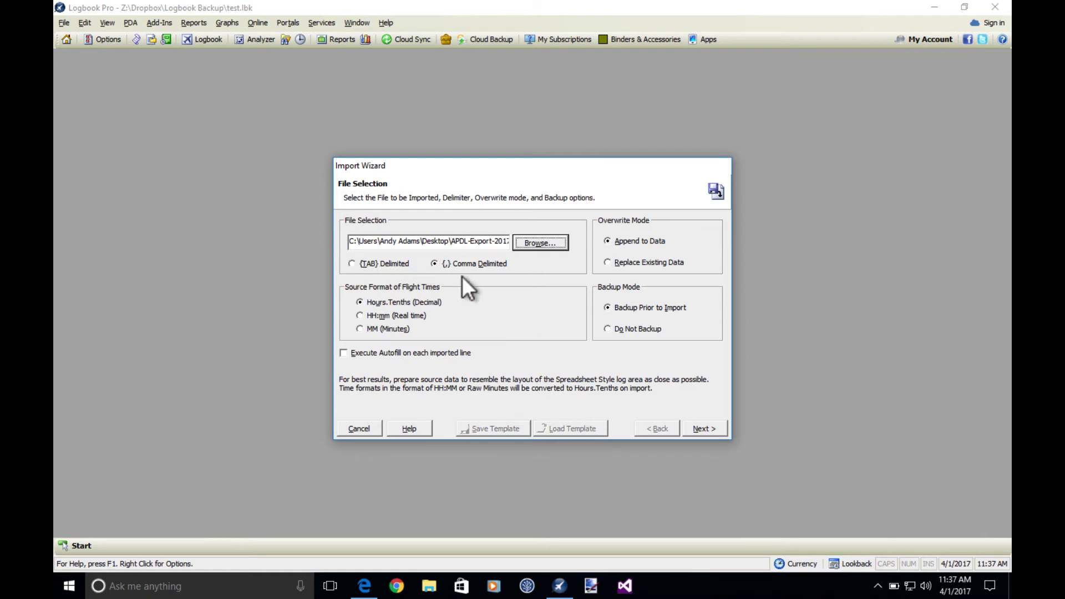
- Set the import to MM (Minutes) flight times, Autofill on each imported line and Do Not Backup, and continue to the data preview
click(355, 327)
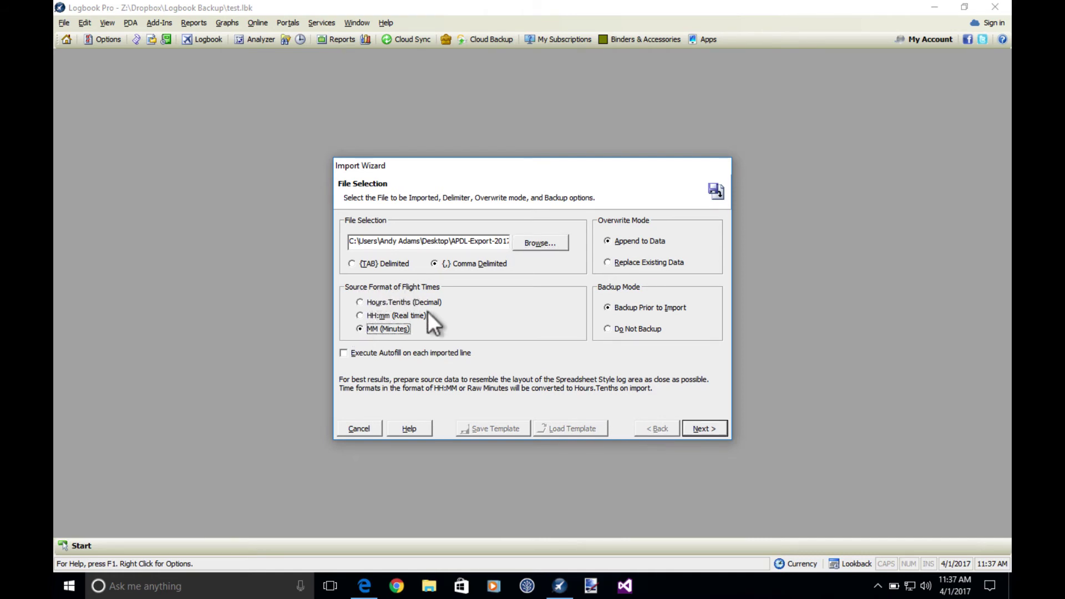
click(340, 351)
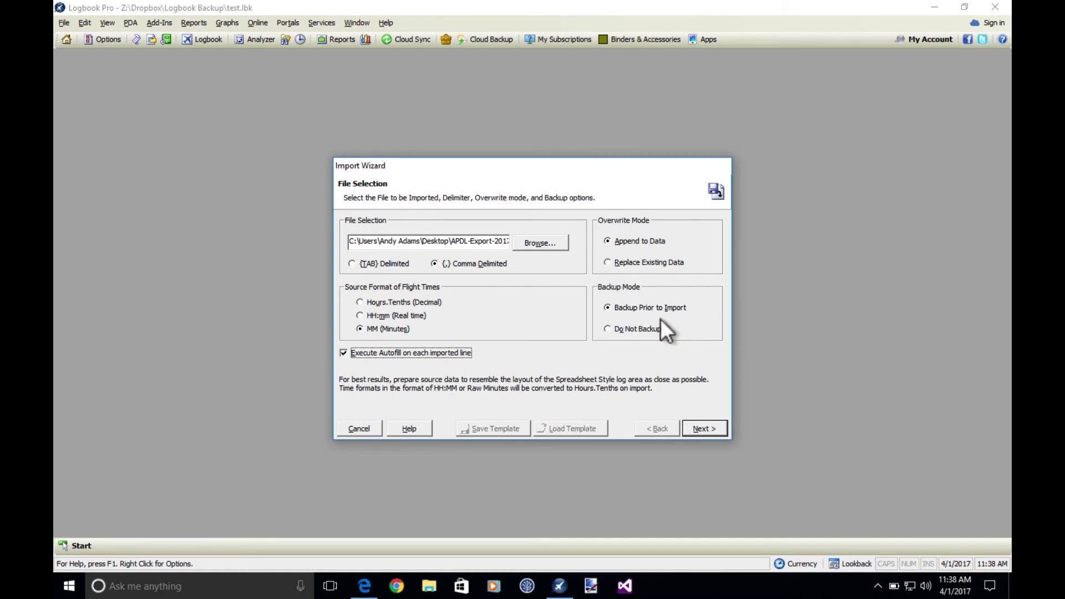
click(606, 329)
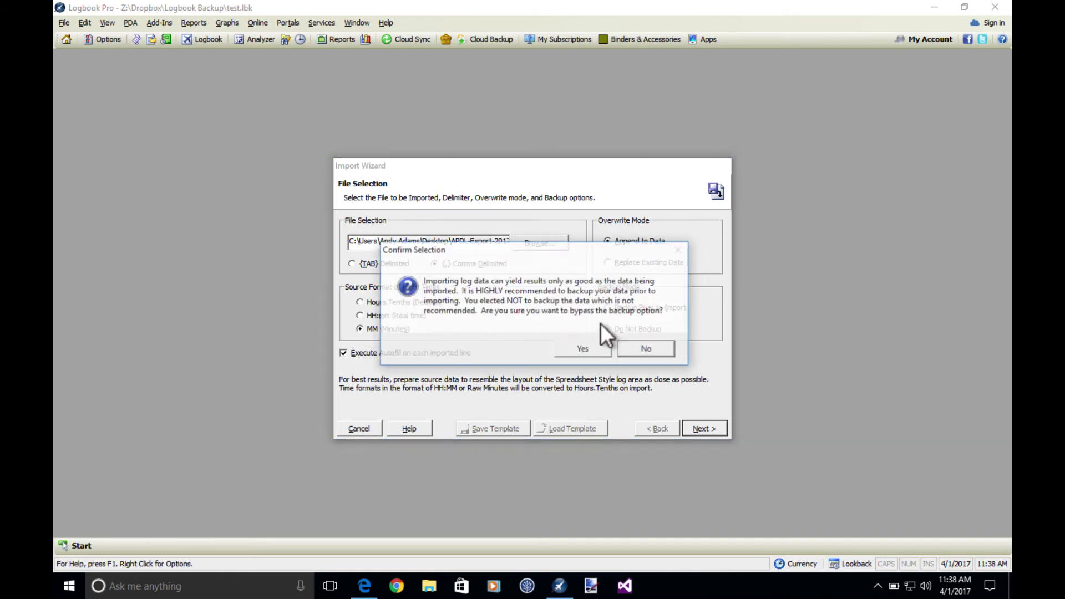
click(580, 349)
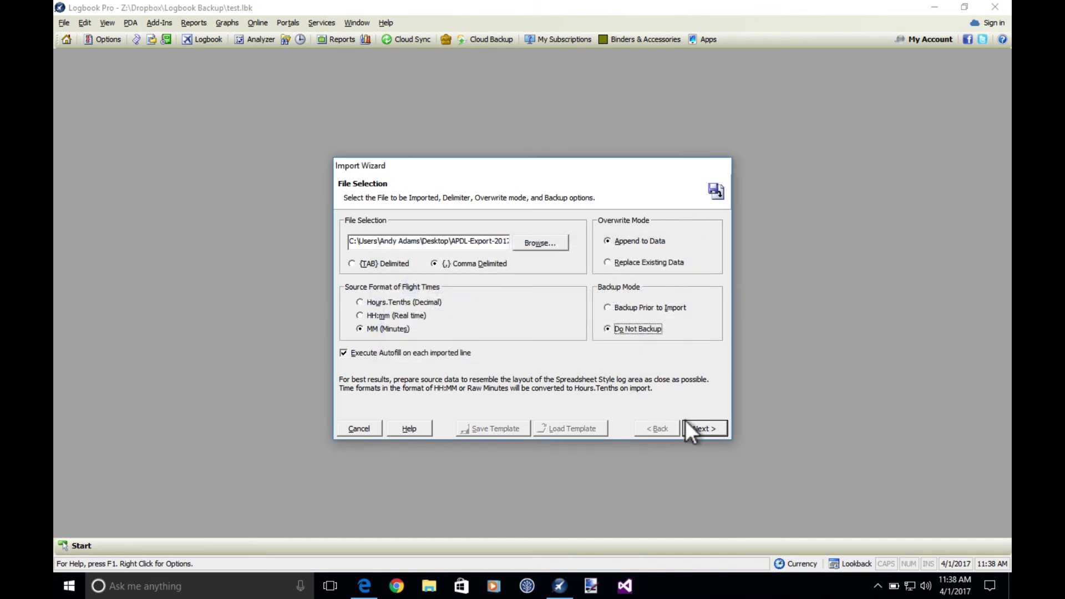
click(700, 428)
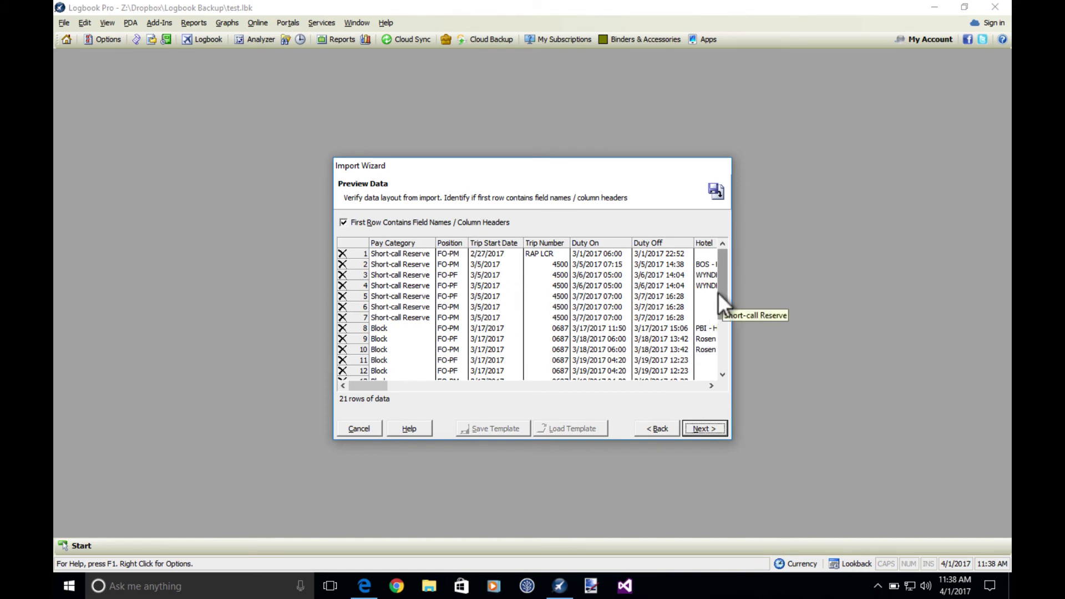
drag(718, 292, 718, 269)
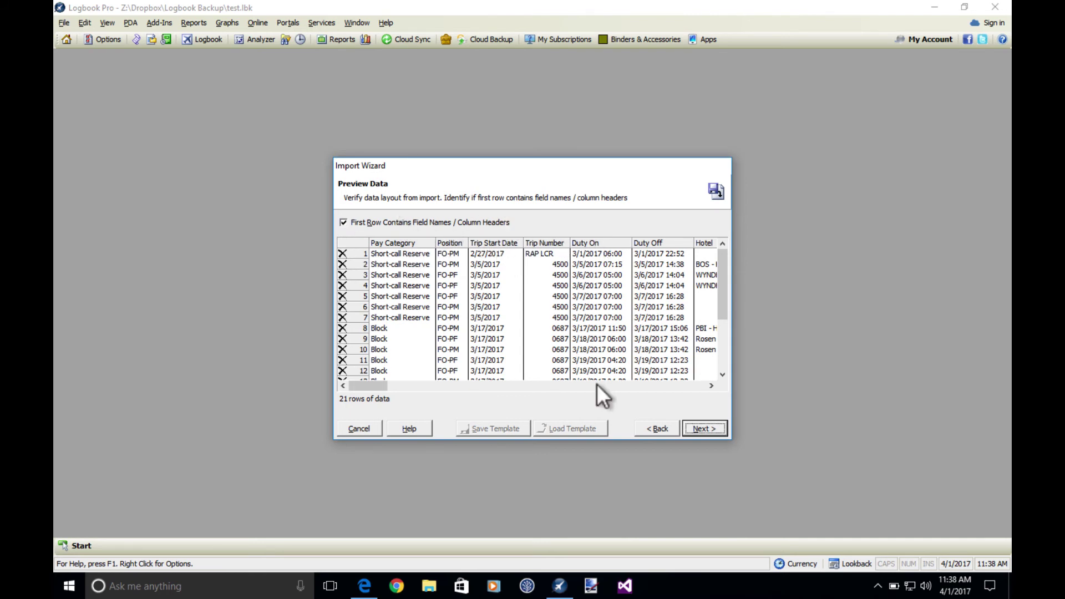
- Continue to the column configuration and look through the CSV columns available for import
click(705, 422)
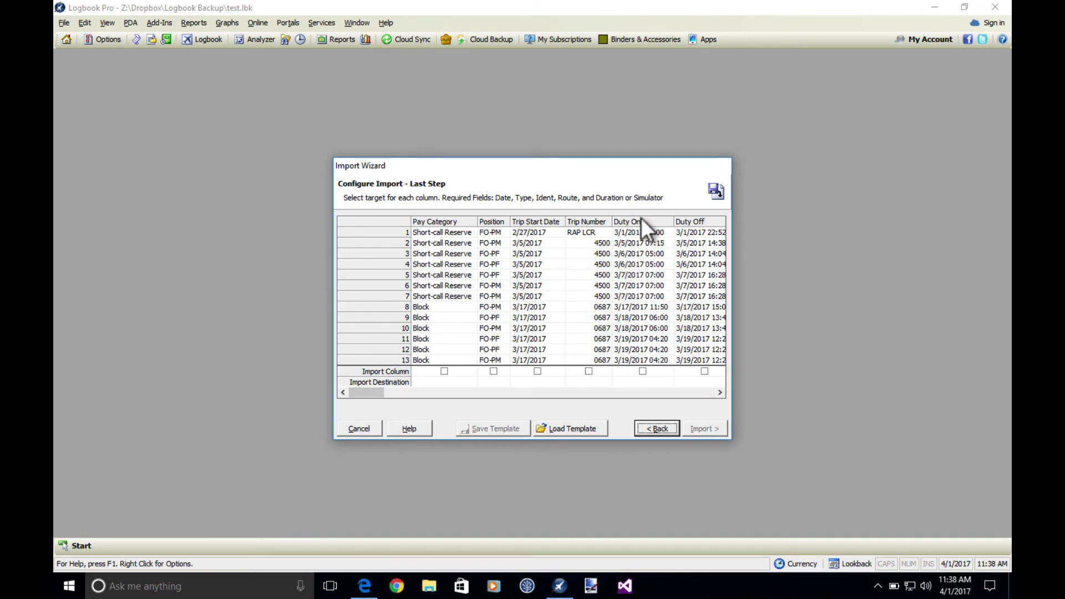
click(703, 389)
click(702, 389)
click(703, 389)
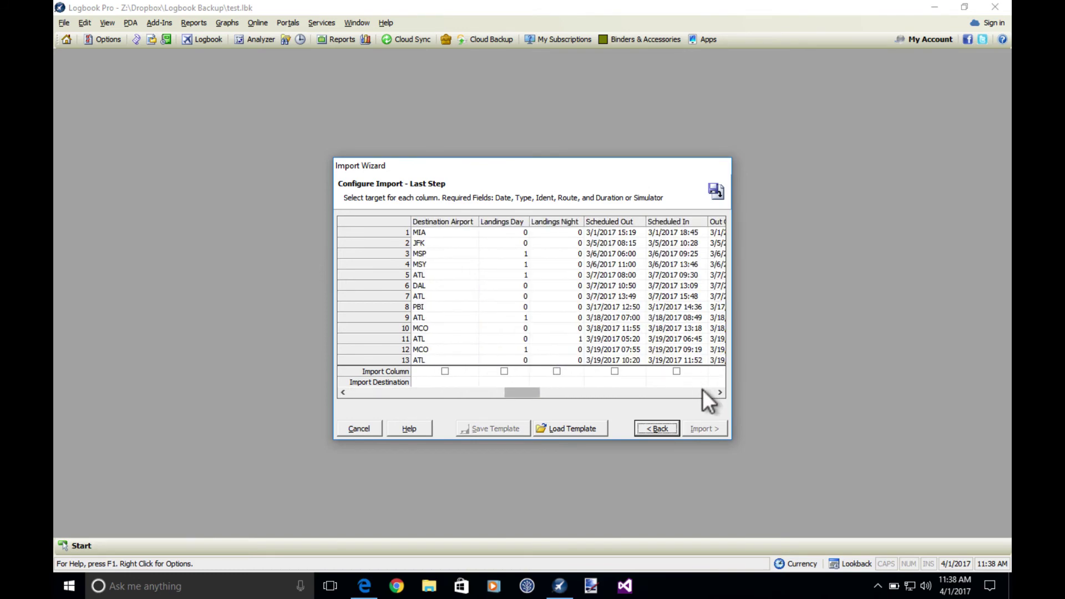
click(702, 389)
click(703, 389)
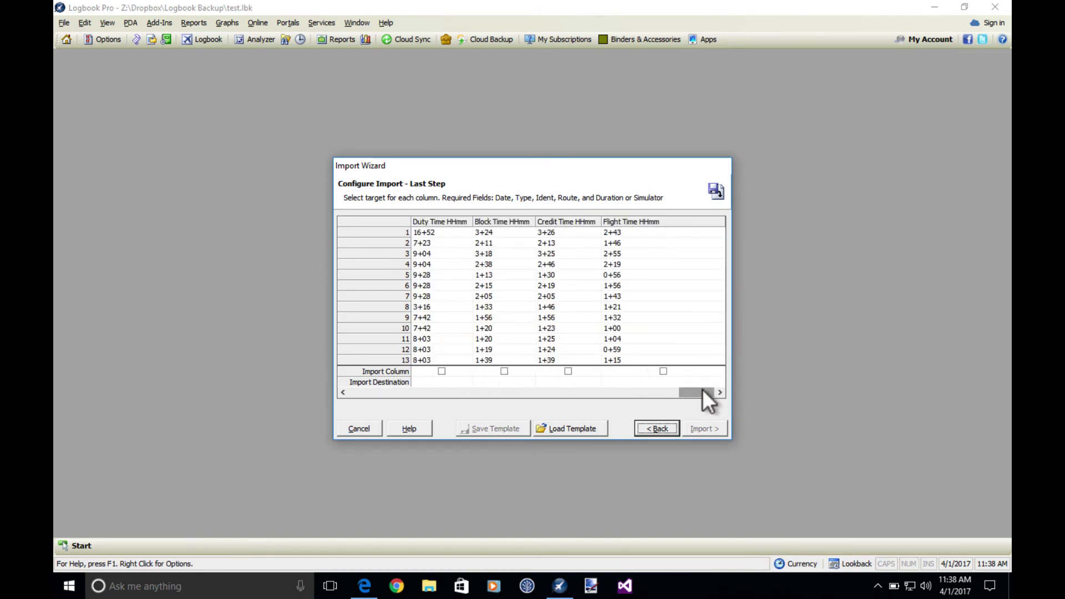
click(367, 390)
click(366, 390)
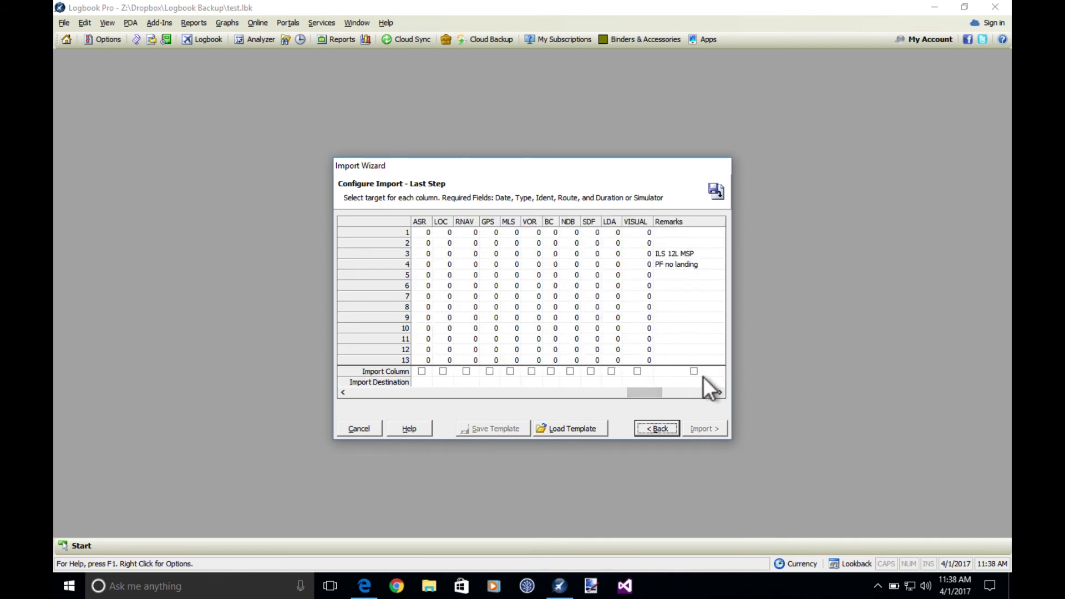
click(389, 392)
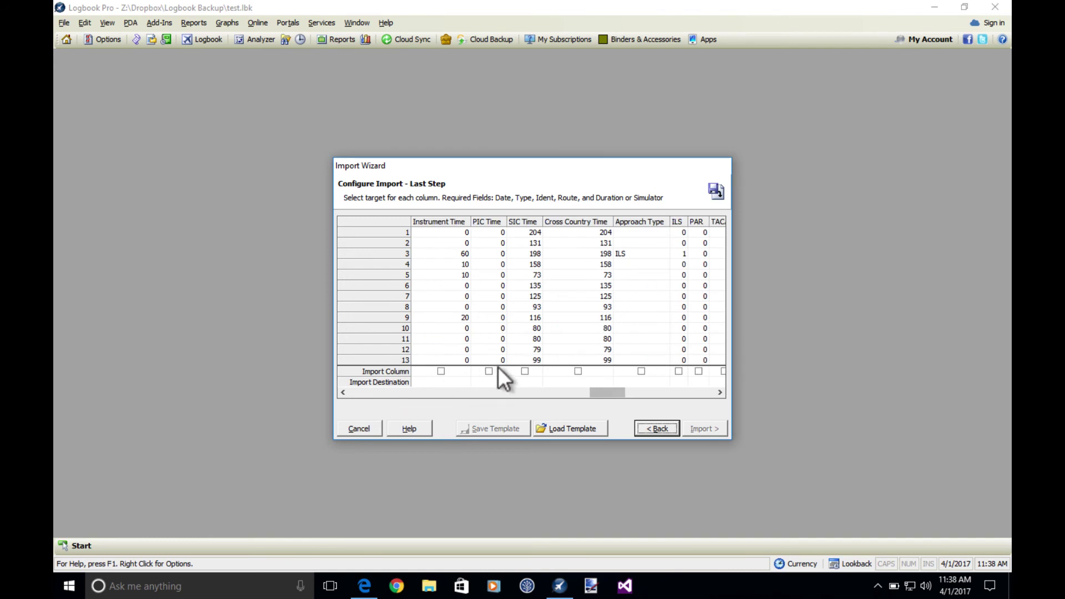
click(395, 390)
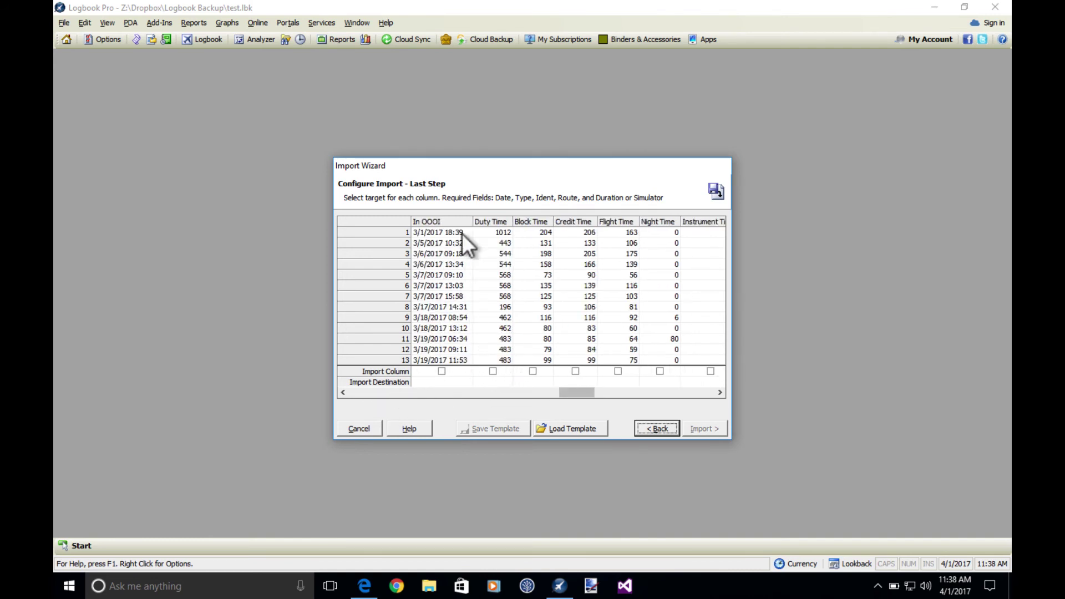
- Load the import template APDL-Import.map from the Desktop
click(567, 427)
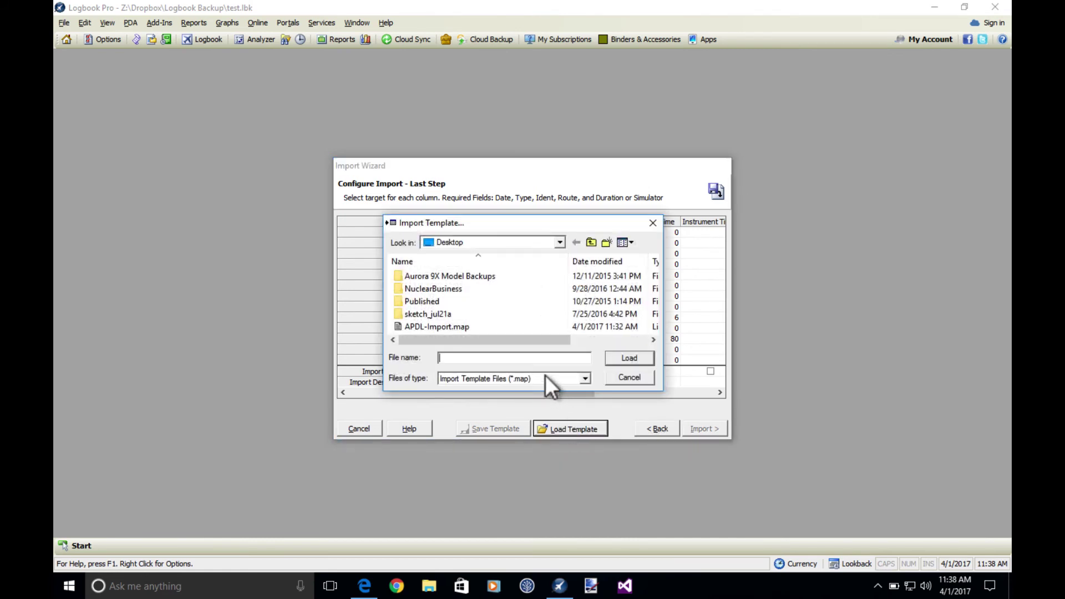
click(456, 324)
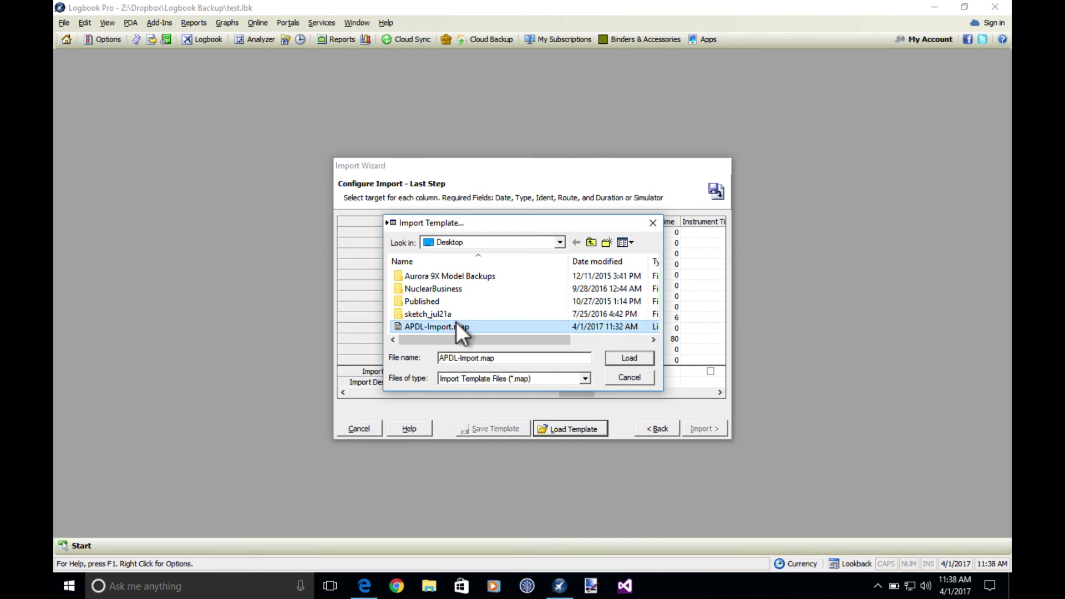
click(632, 357)
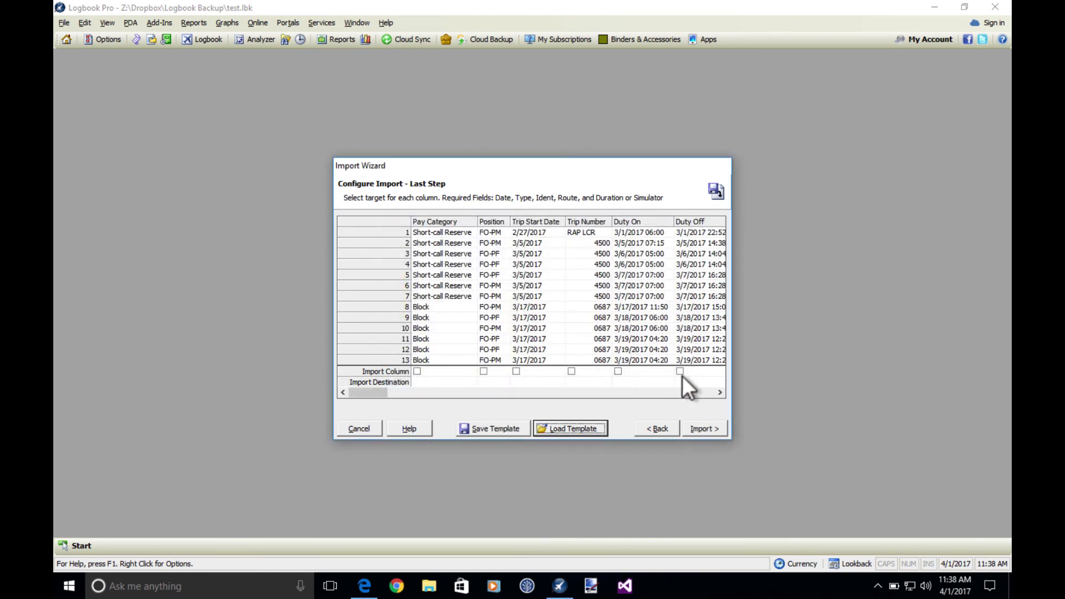
- Examine which columns the loaded template selects for import and the destination field assigned to each
click(698, 391)
click(699, 391)
click(698, 391)
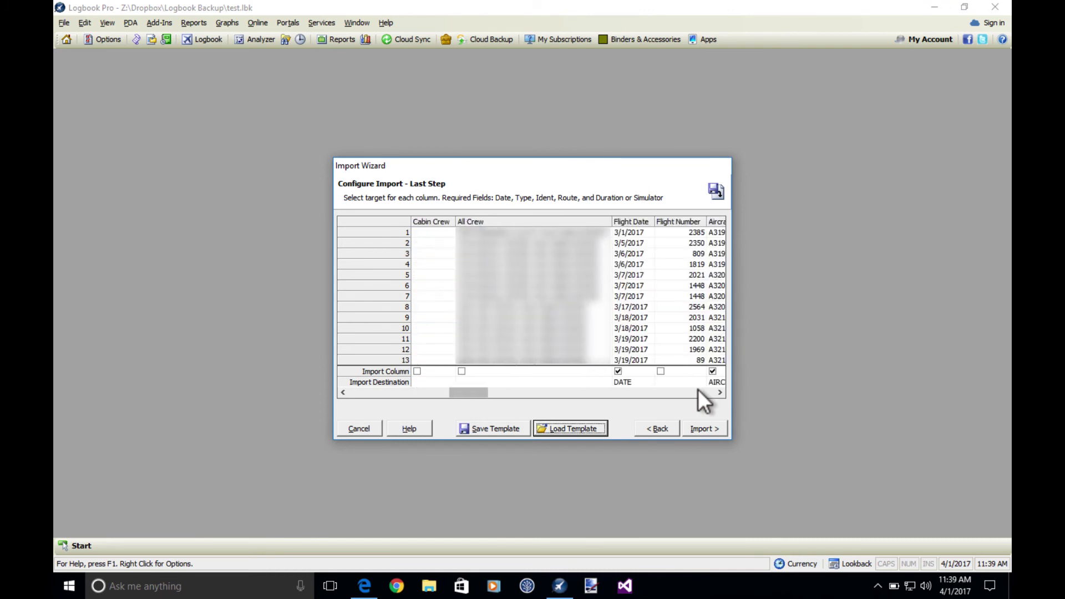
click(699, 390)
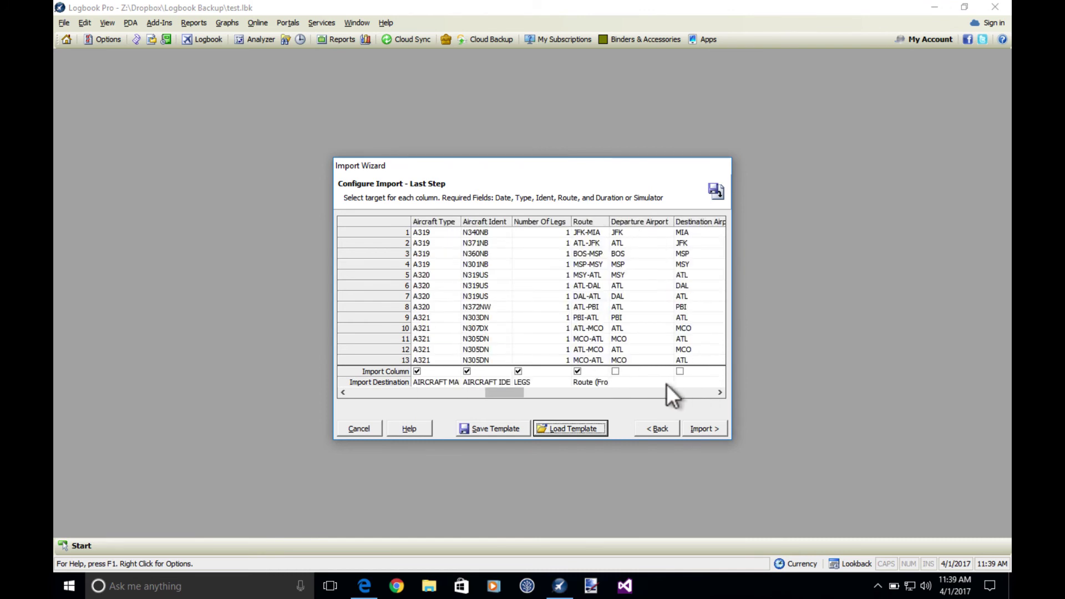
click(699, 390)
click(696, 390)
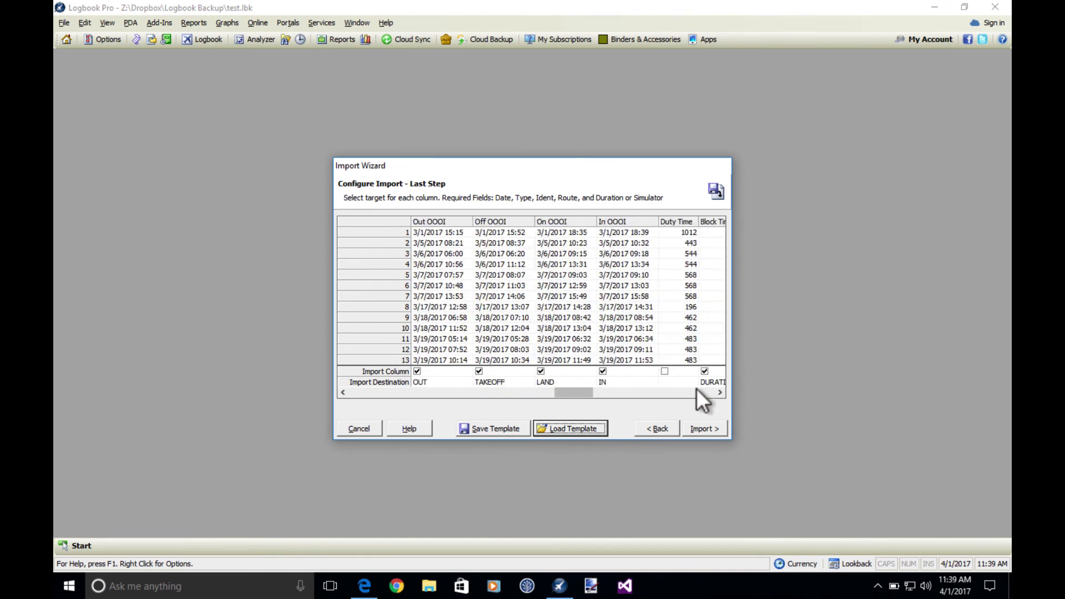
click(697, 391)
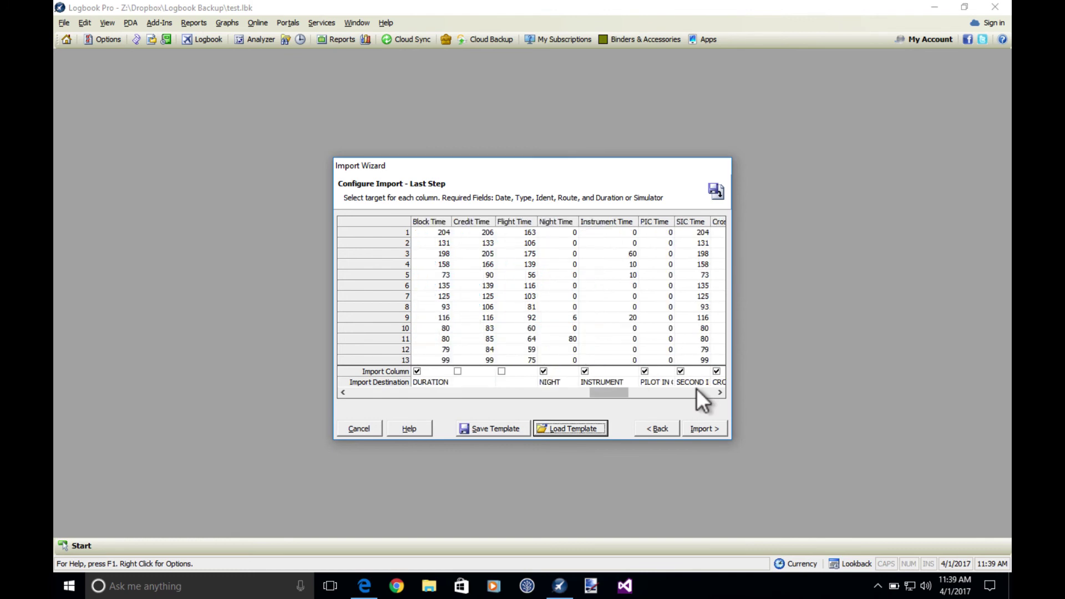
click(697, 389)
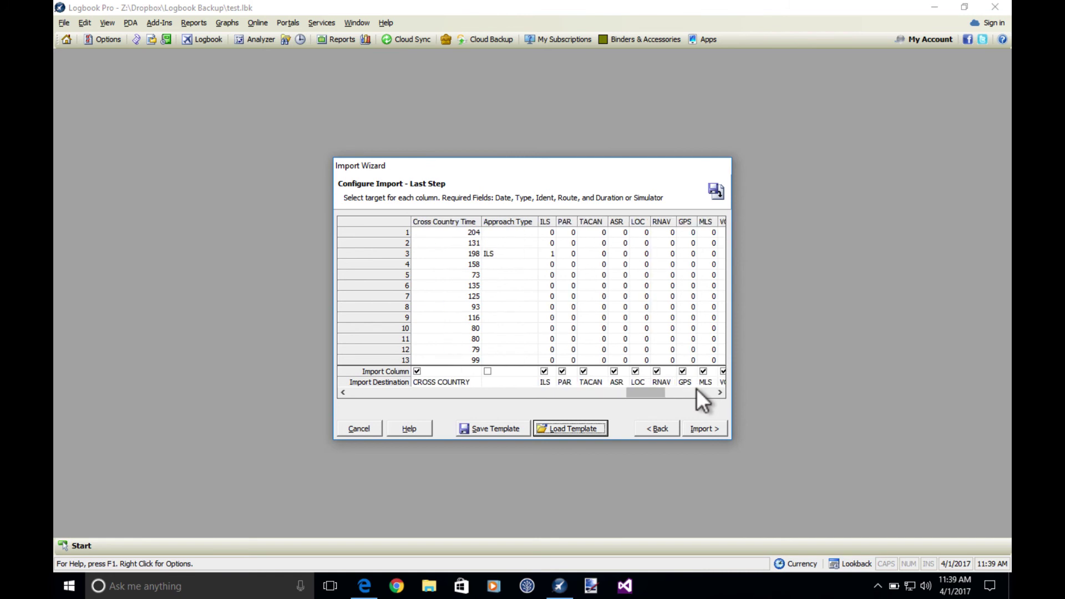
click(697, 388)
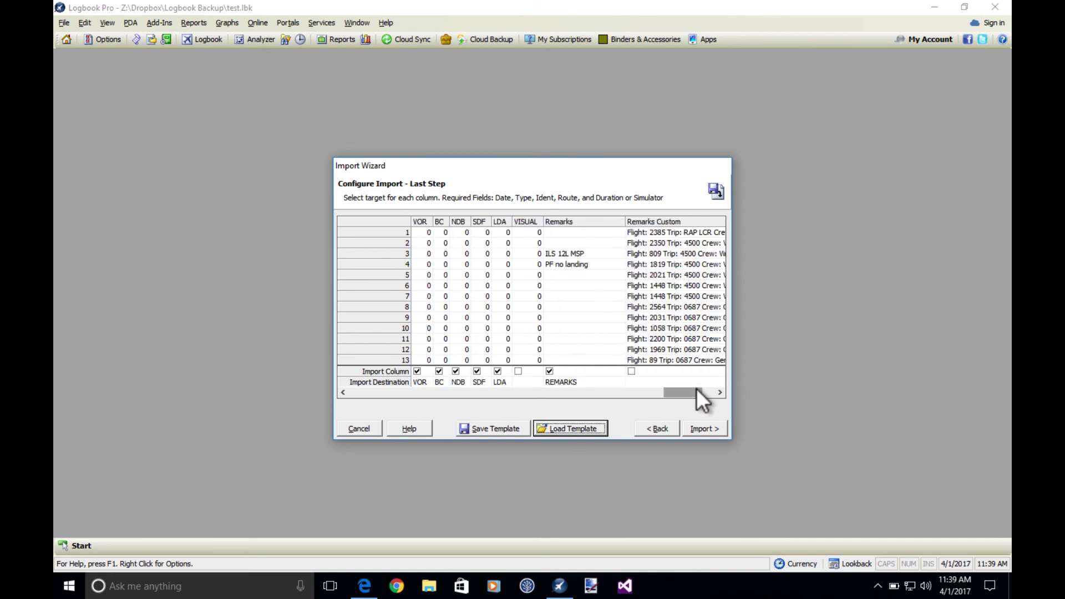
- Map the CA column to the custom text field Crew as its import destination
click(384, 389)
click(383, 389)
click(383, 389)
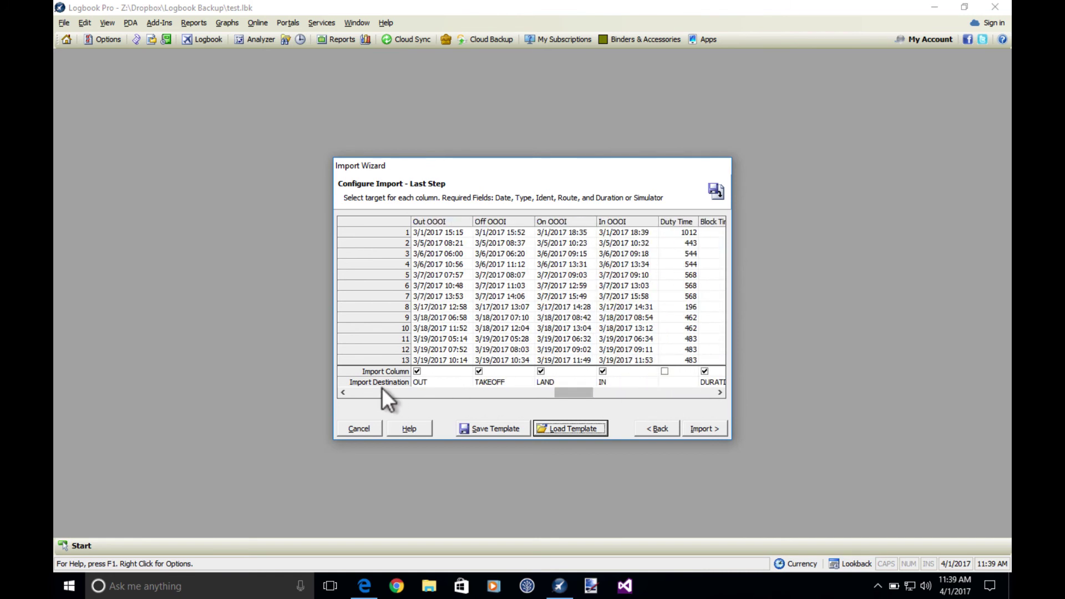
click(382, 389)
click(382, 388)
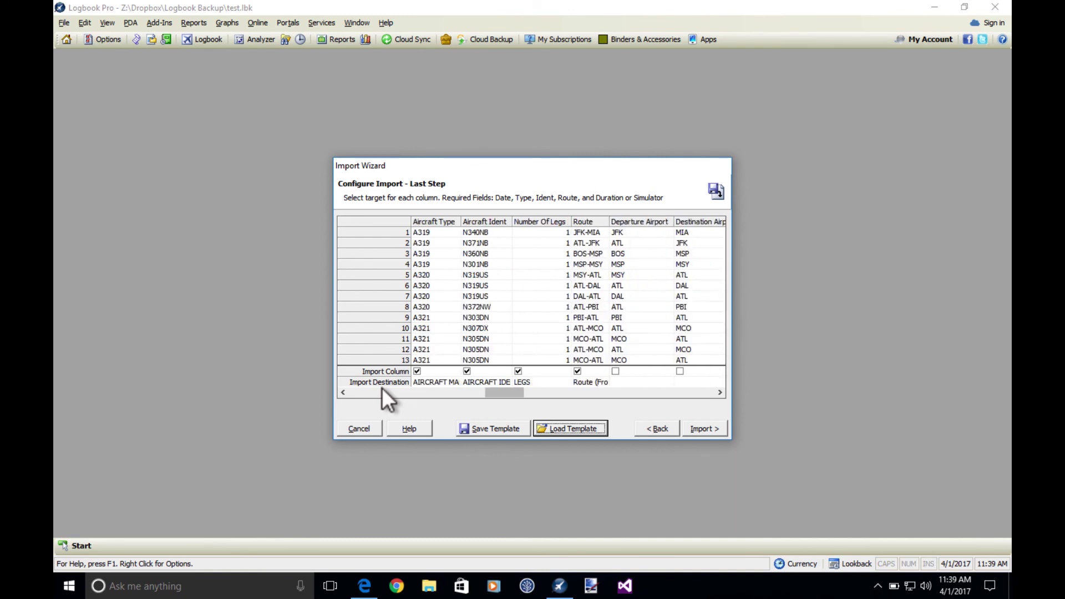
click(369, 389)
click(369, 389)
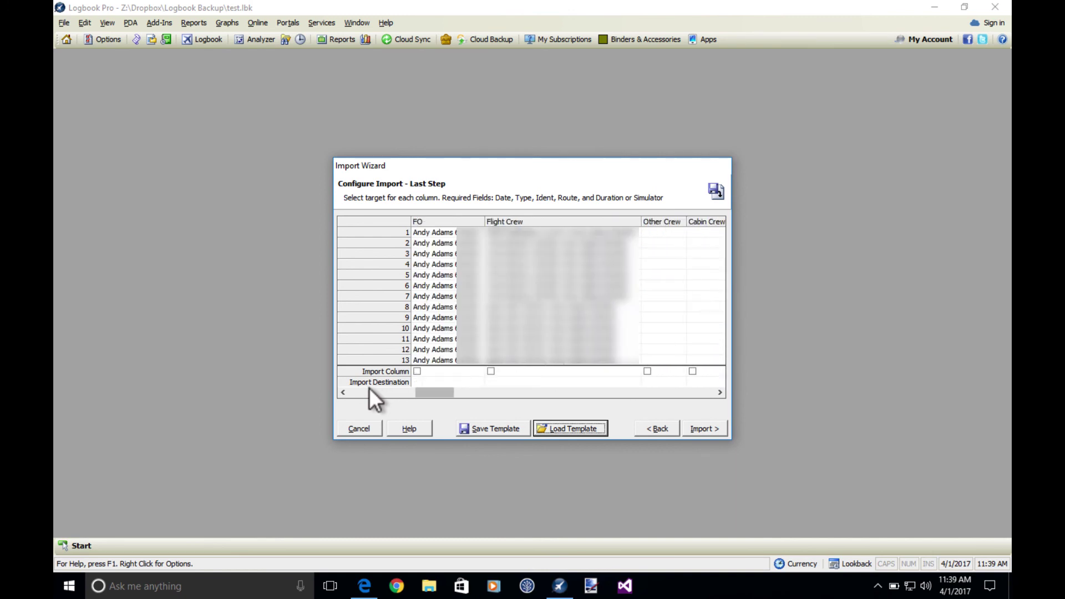
click(370, 389)
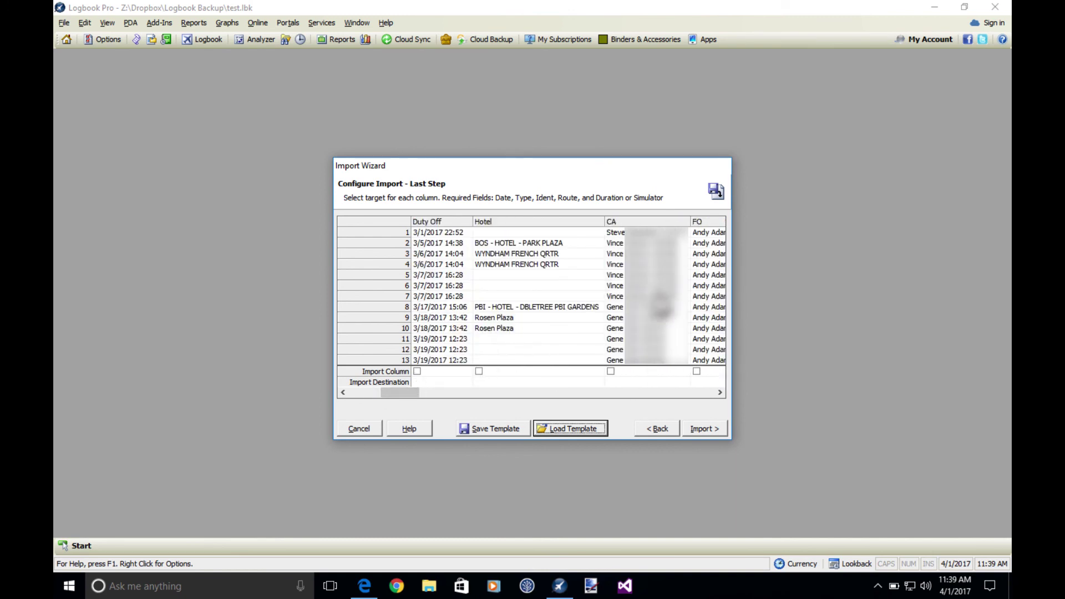
click(679, 378)
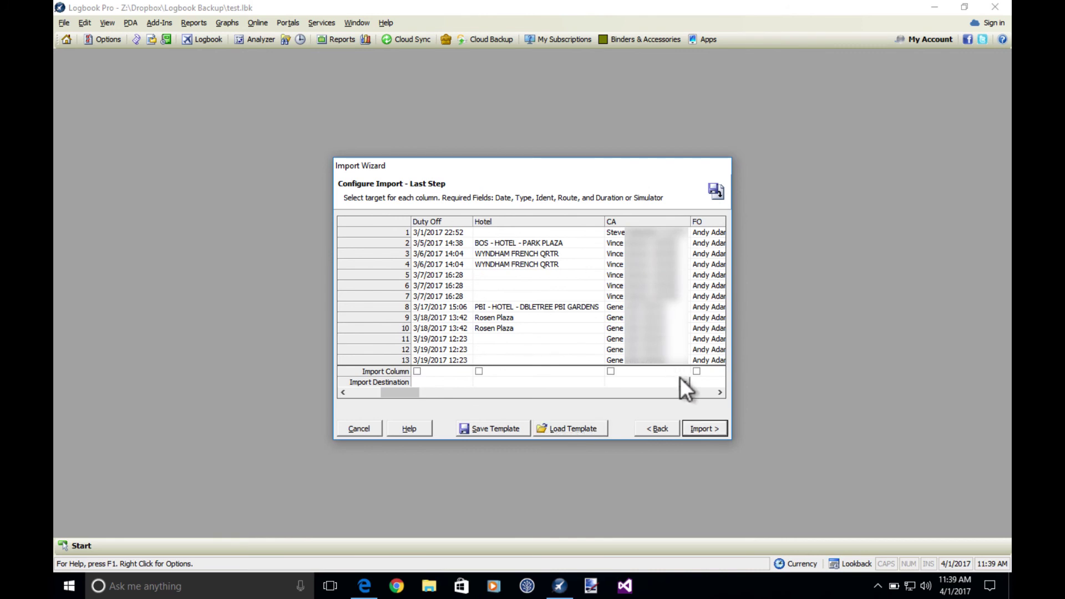
click(682, 380)
drag(698, 418, 700, 501)
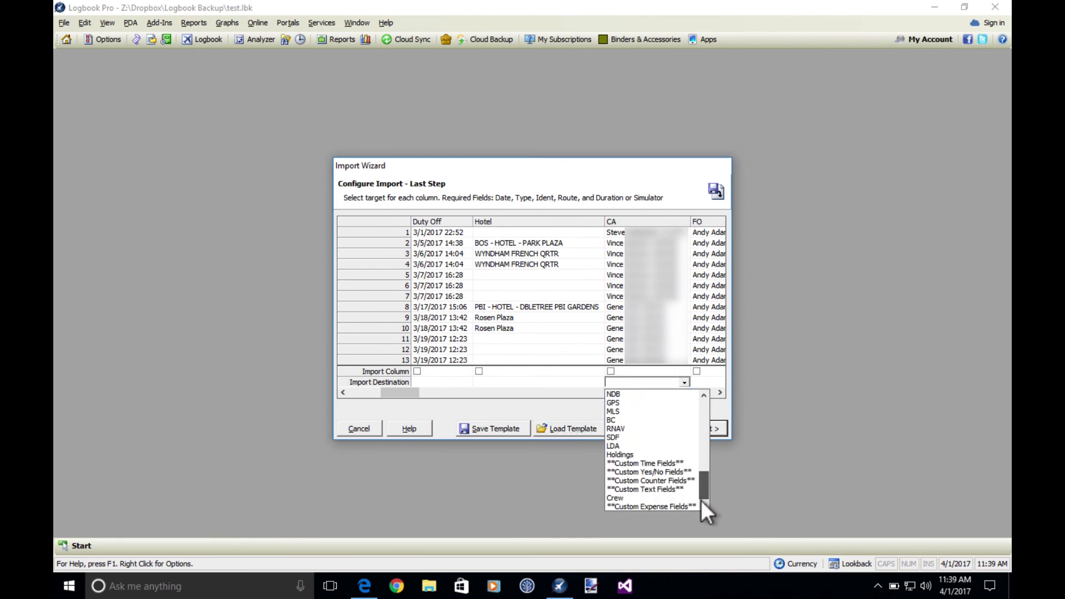
click(642, 499)
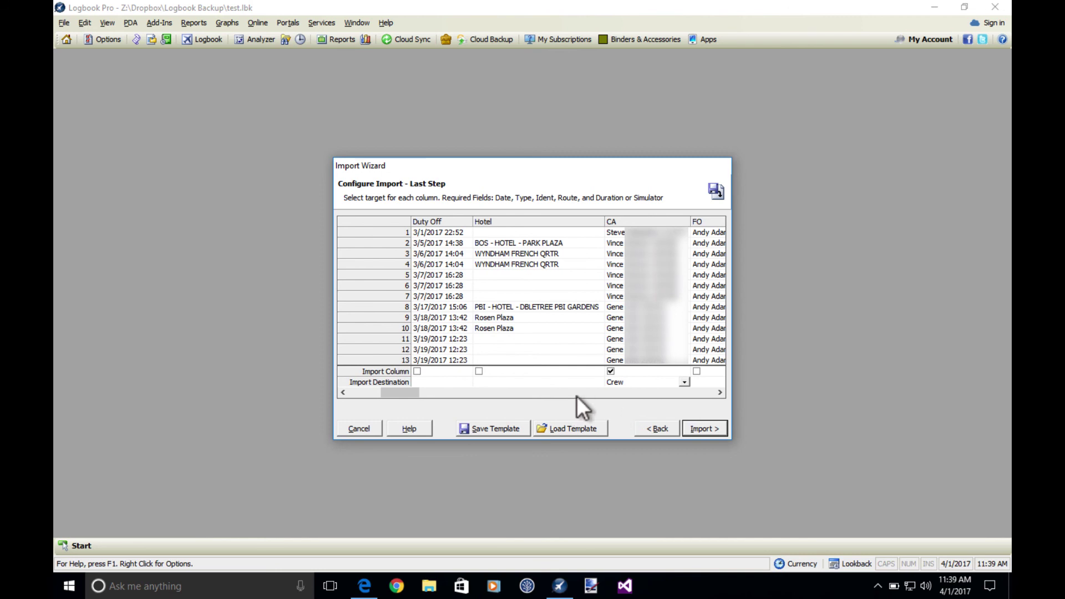
- Save the column mapping as the template import.map on the Desktop, then run the import and finish the wizard
click(488, 426)
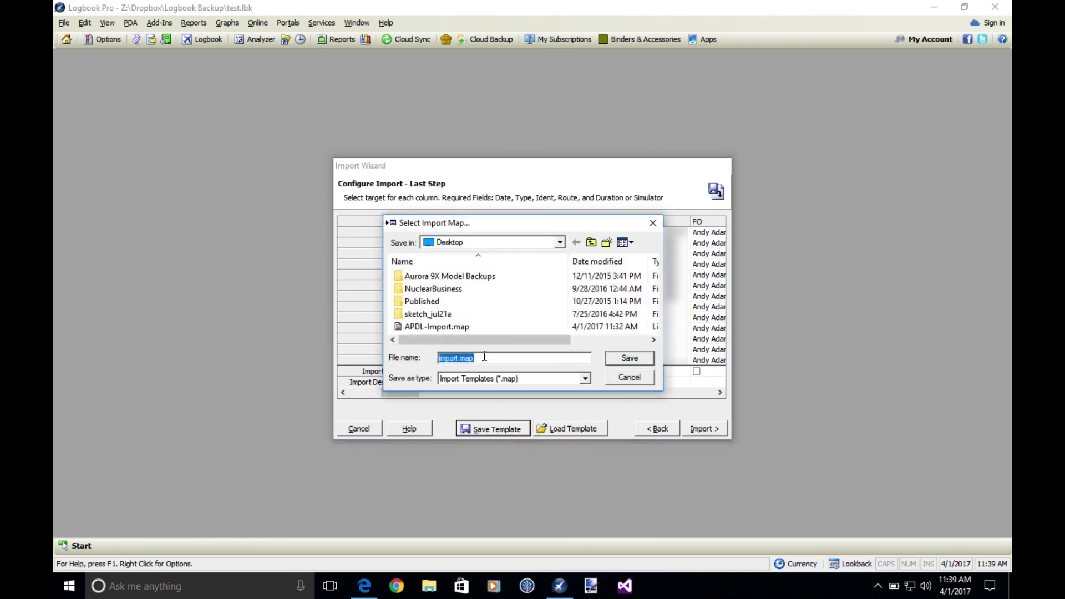
click(632, 358)
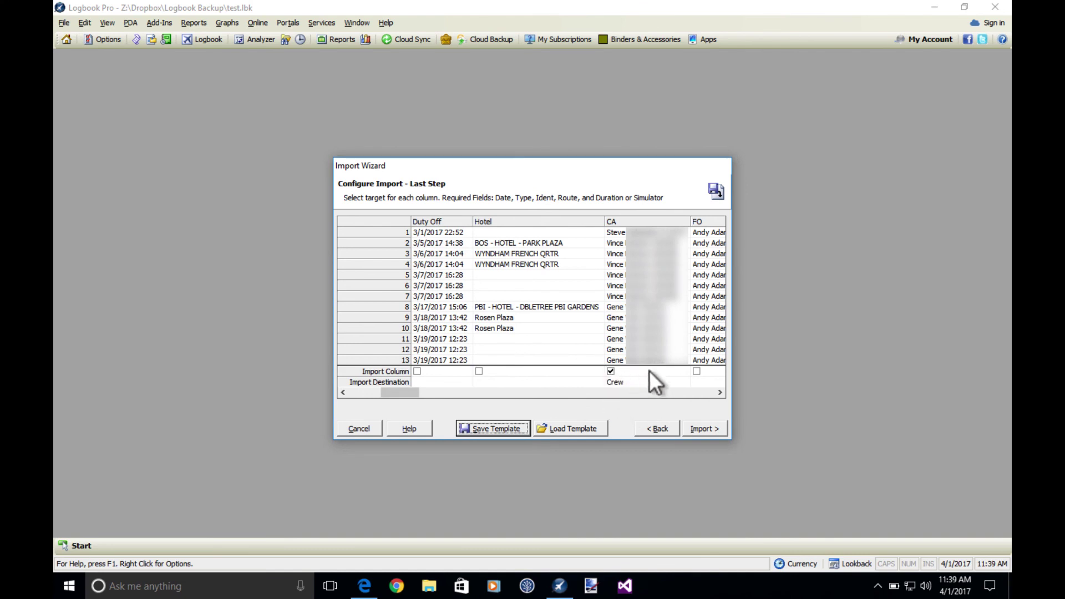
click(706, 423)
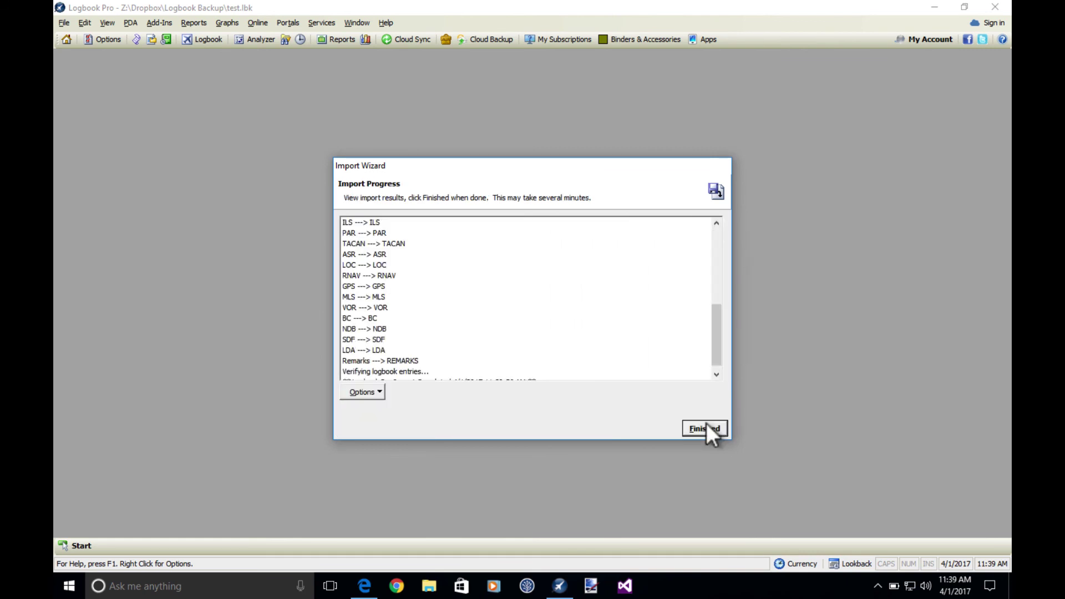
click(707, 429)
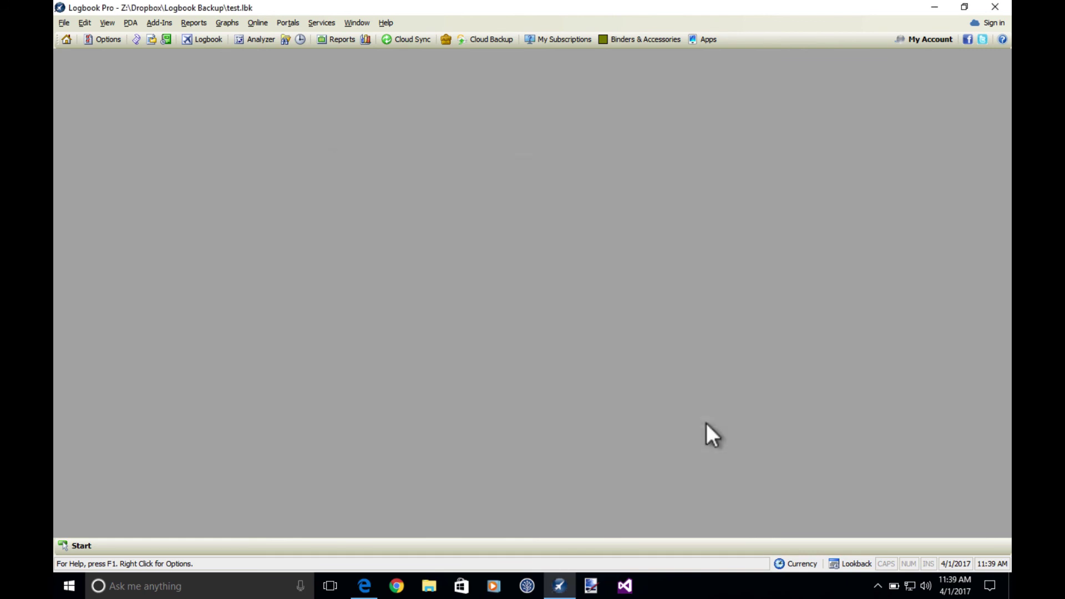
- Open the logbook in Spreadsheet Style and check the imported March 2017 flights across all columns, including Crew
click(202, 35)
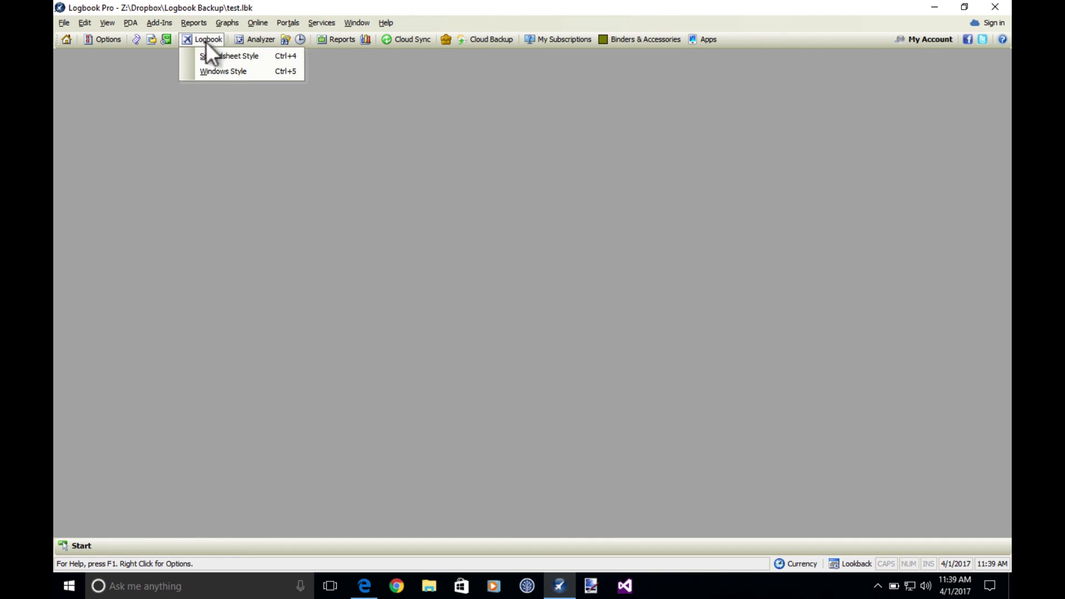
click(211, 27)
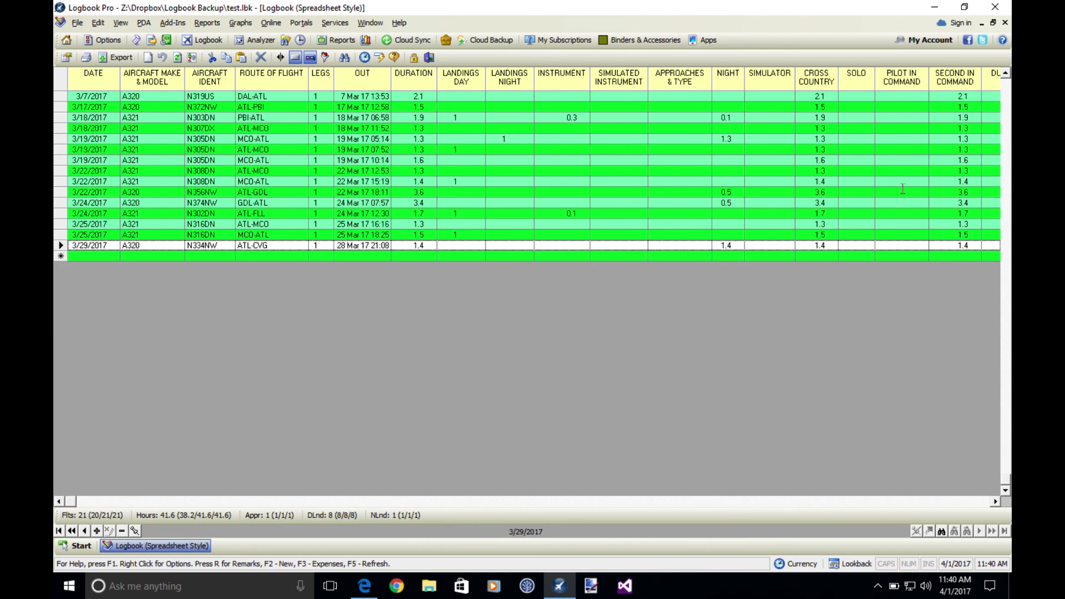
click(1005, 96)
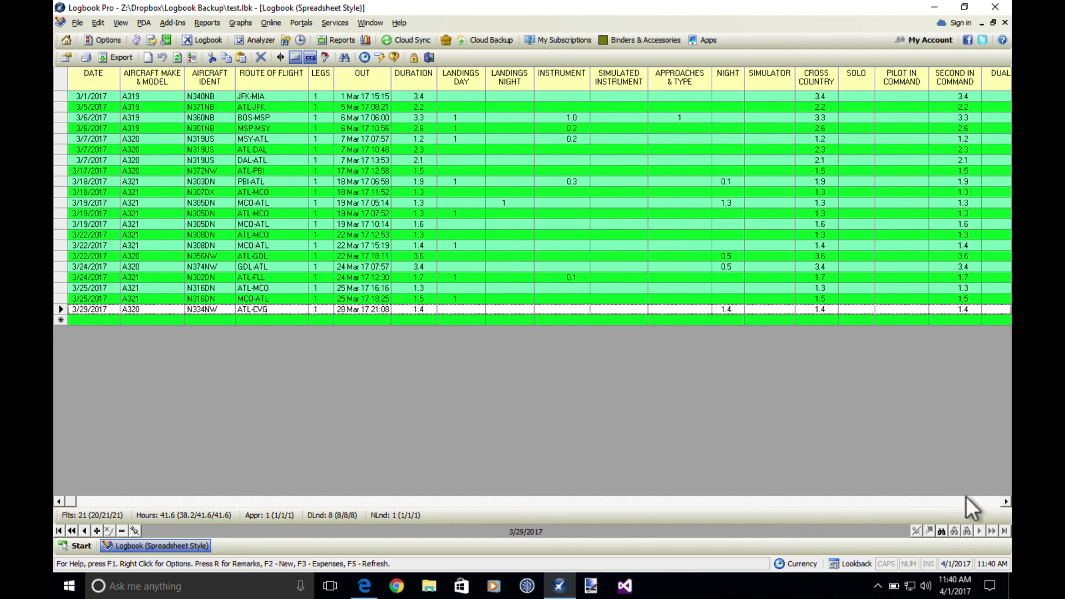
scroll(966, 497, right, 5)
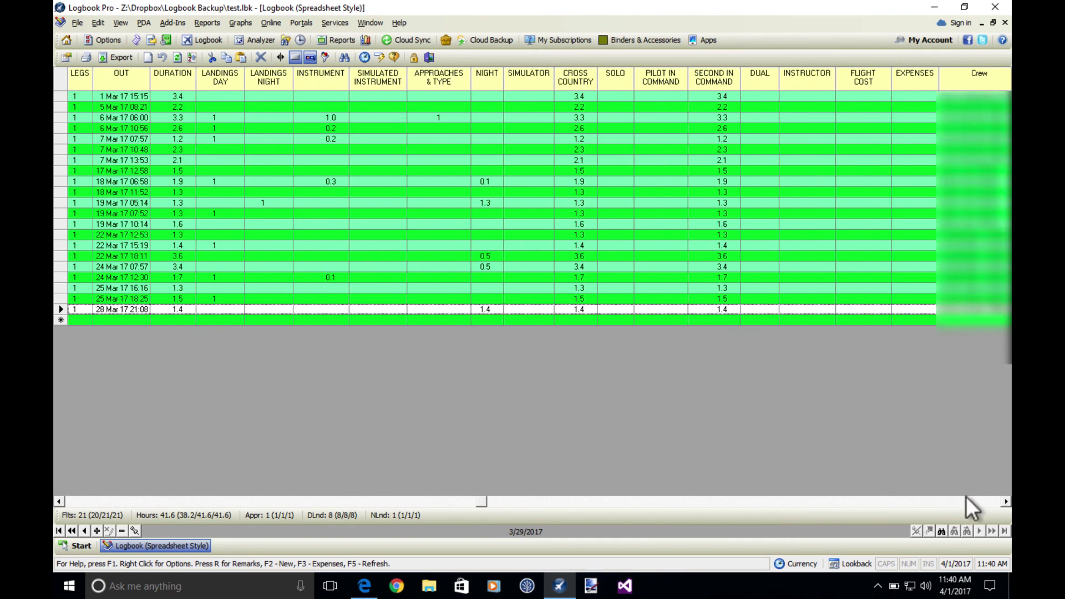
scroll(965, 496, right, 1)
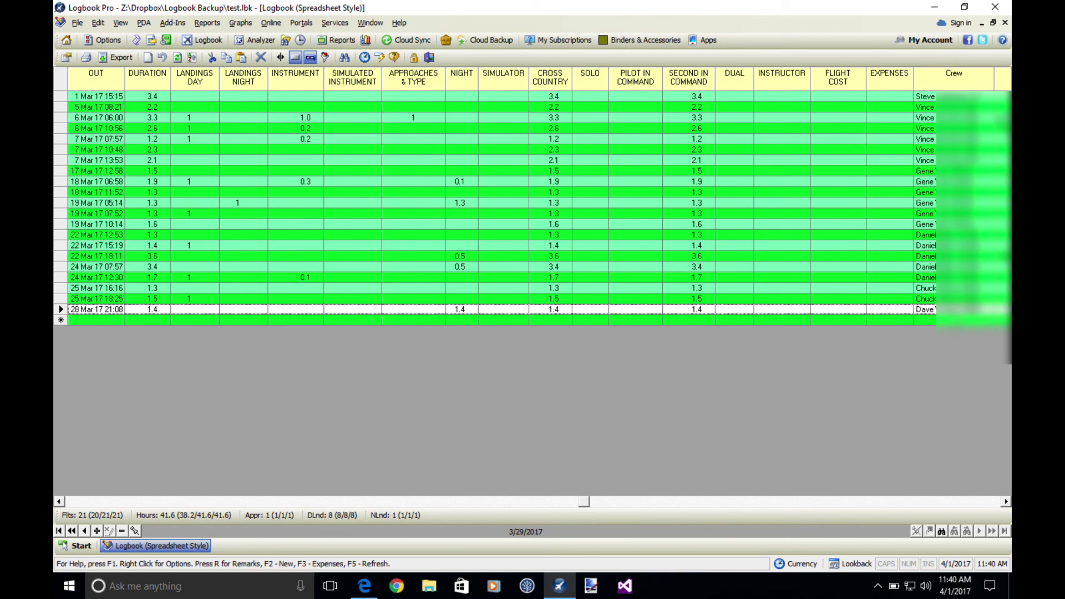
scroll(73, 493, left, 4)
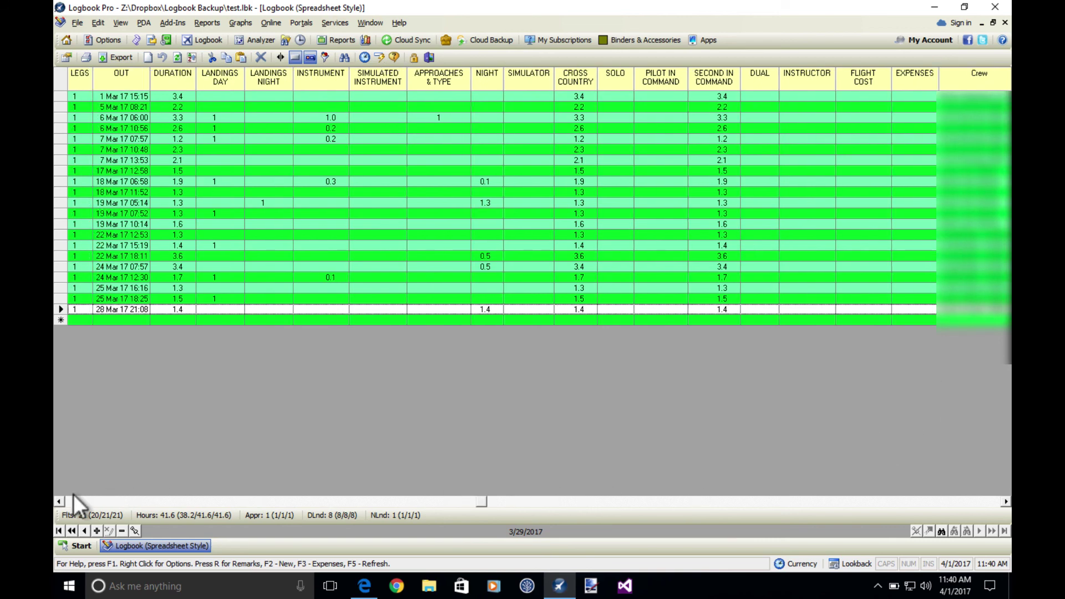
scroll(74, 494, left, 1)
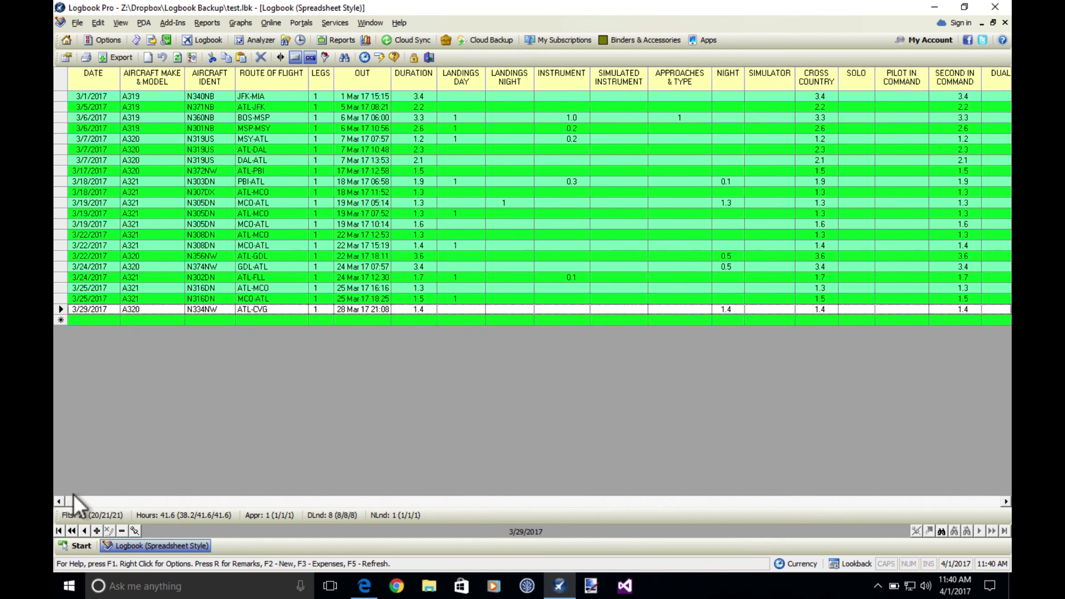